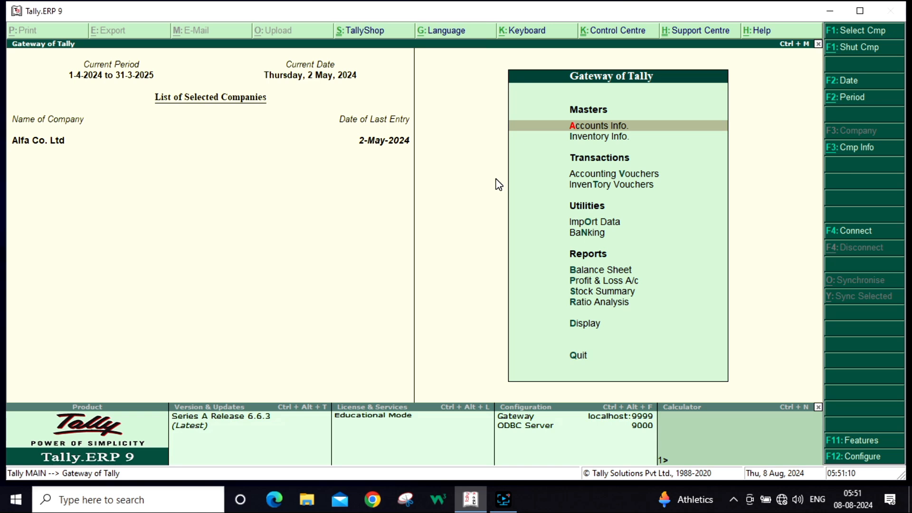
Open the form for creating a single ledger in the accounts masters
{"action": "key", "text": "Down"}
{"action": "key", "text": "Up"}
{"action": "key", "text": "Return"}
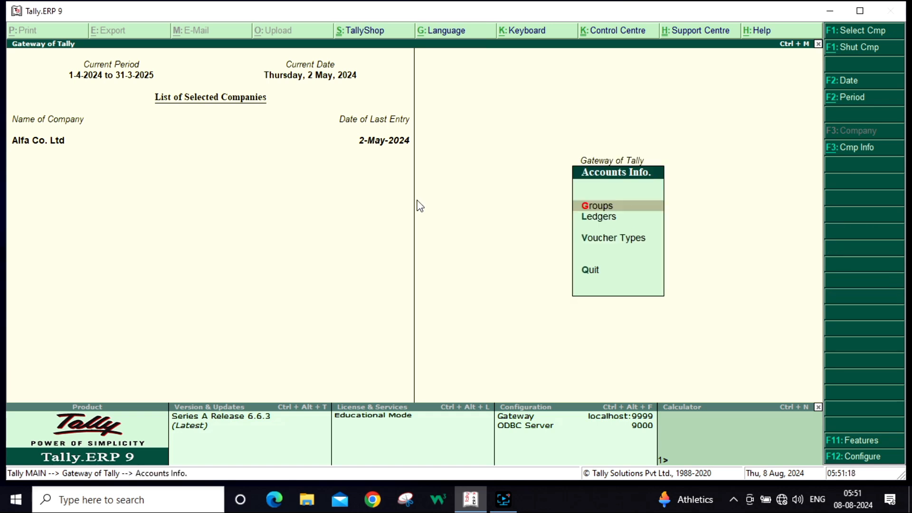
{"action": "key", "text": "Down"}
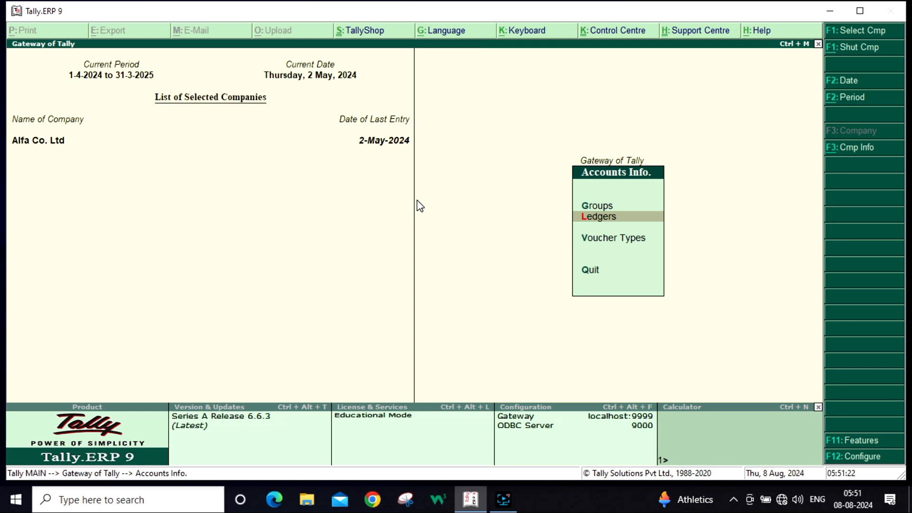
{"action": "key", "text": "Return"}
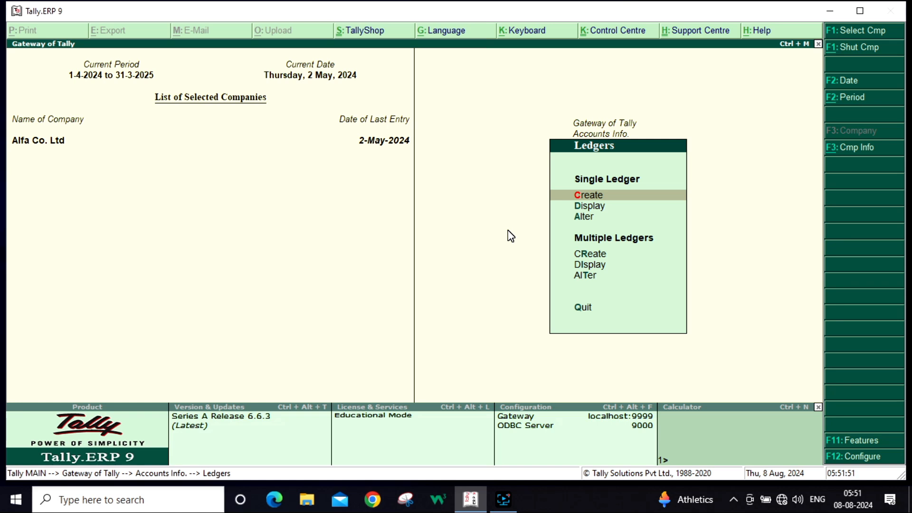
{"action": "key", "text": "Down"}
{"action": "key", "text": "Up"}
{"action": "key", "text": "Down"}
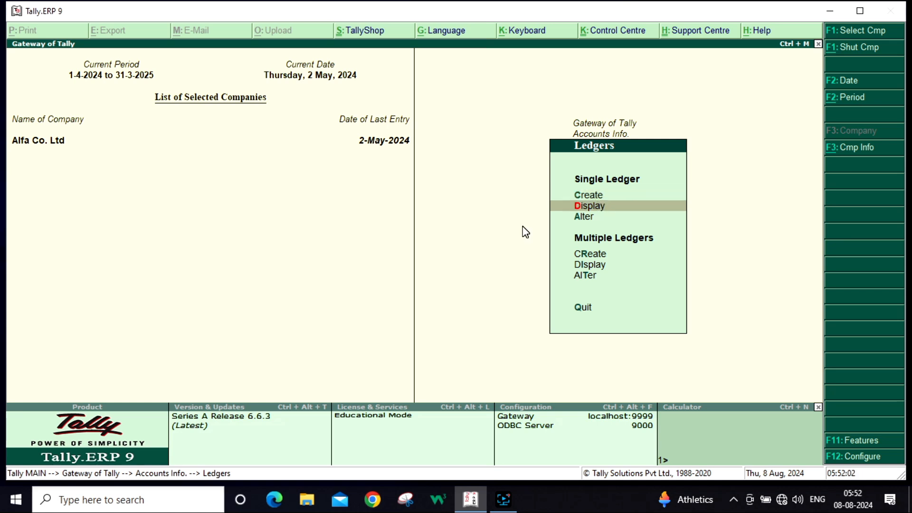
{"action": "key", "text": "Down"}
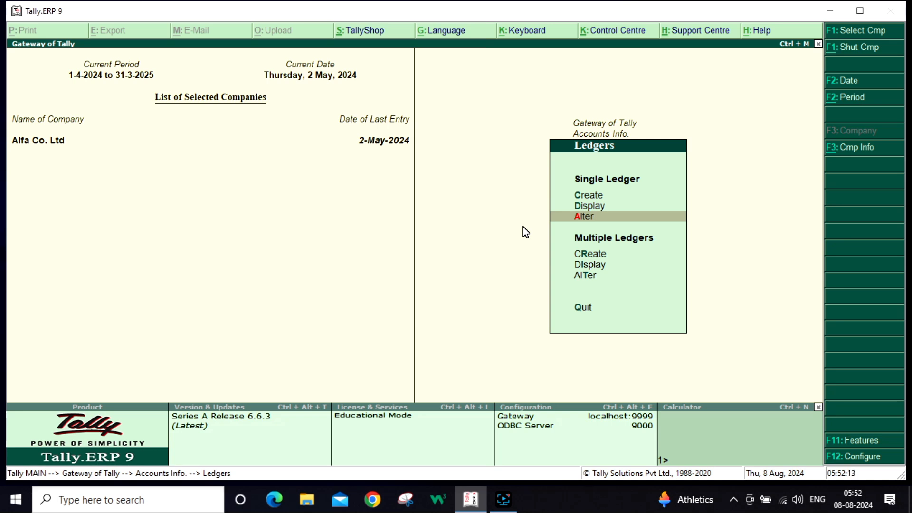
{"action": "key", "text": "Up"}
{"action": "key", "text": "Up"}
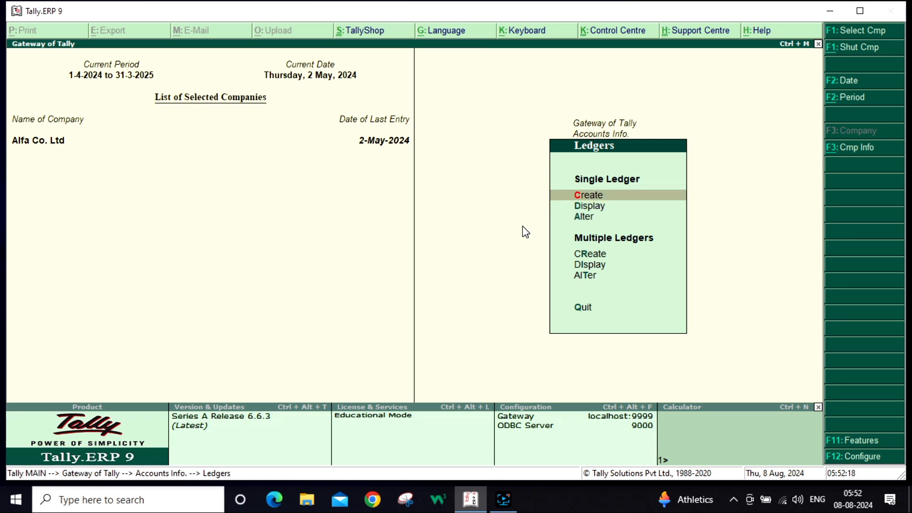
{"action": "key", "text": "Return"}
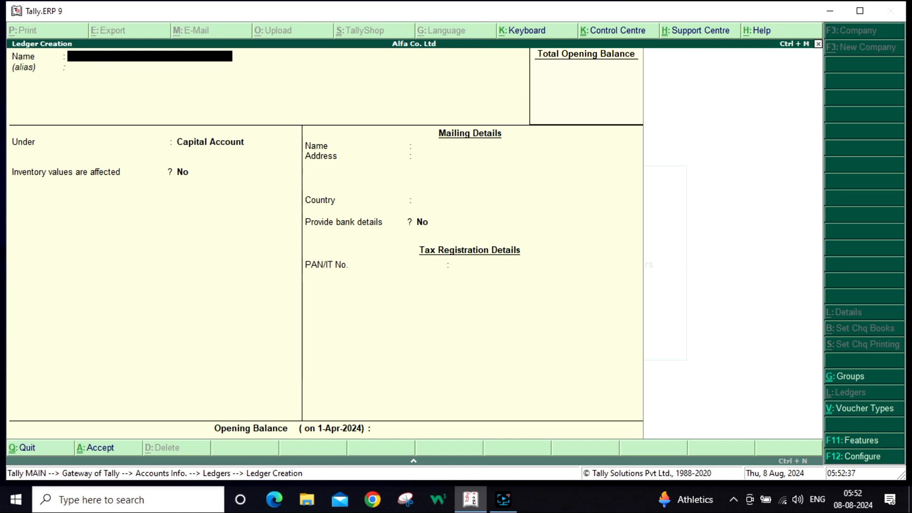
Name the new ledger Capital A/c, place it under Capital Account and keep inventory values affected at No
{"action": "type", "text": "Capital A/c"}
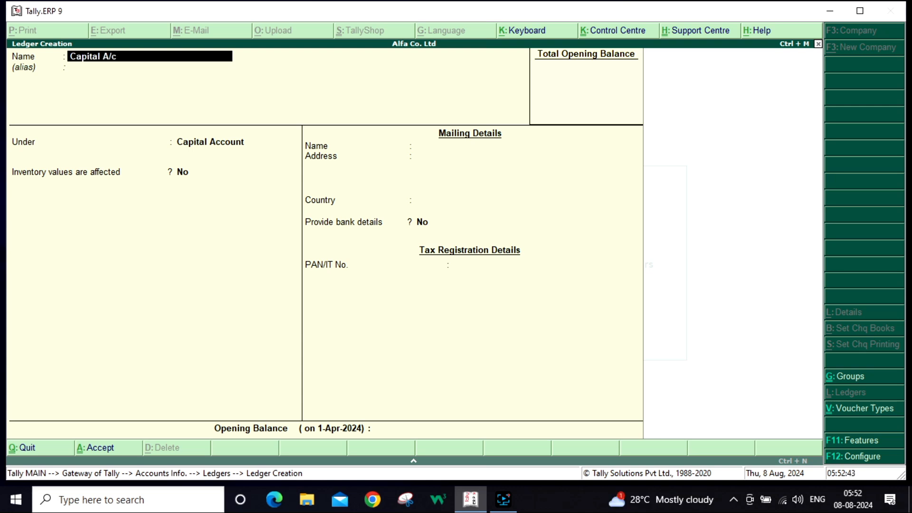
{"action": "key", "text": "Return"}
{"action": "key", "text": "Return"}
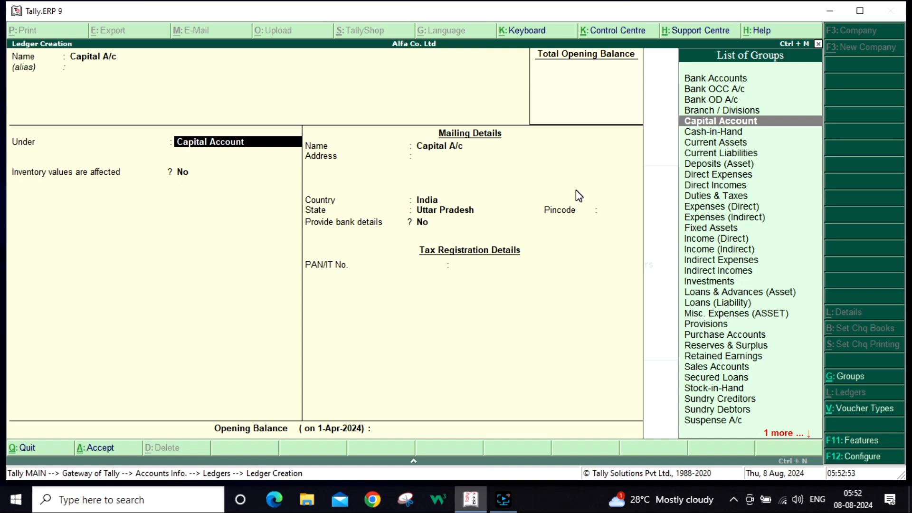
{"action": "key", "text": "Return"}
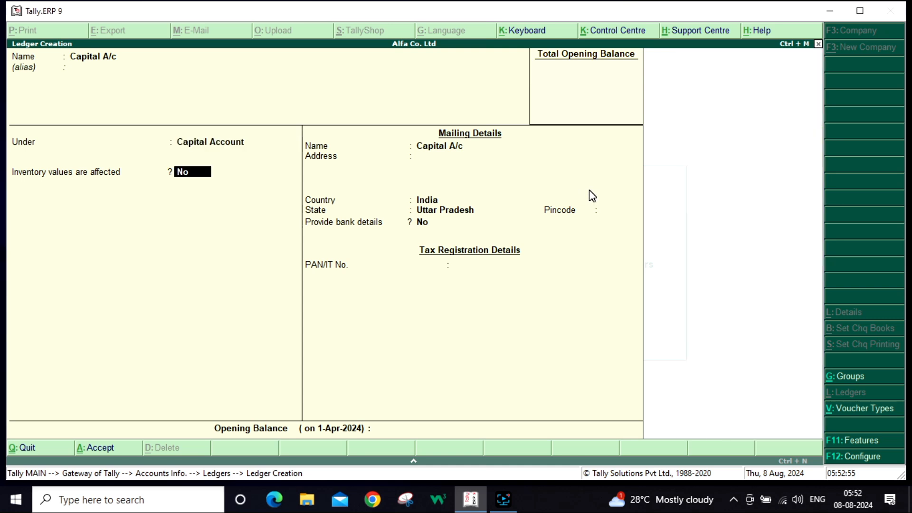
{"action": "key", "text": "Return"}
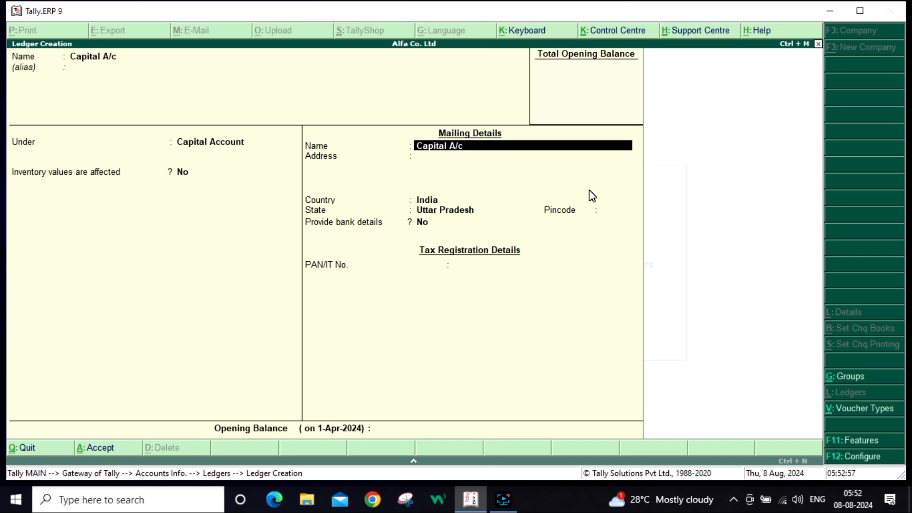
Replace the mailing name of the Capital A/c ledger with the owner's name
{"action": "key", "text": "Return"}
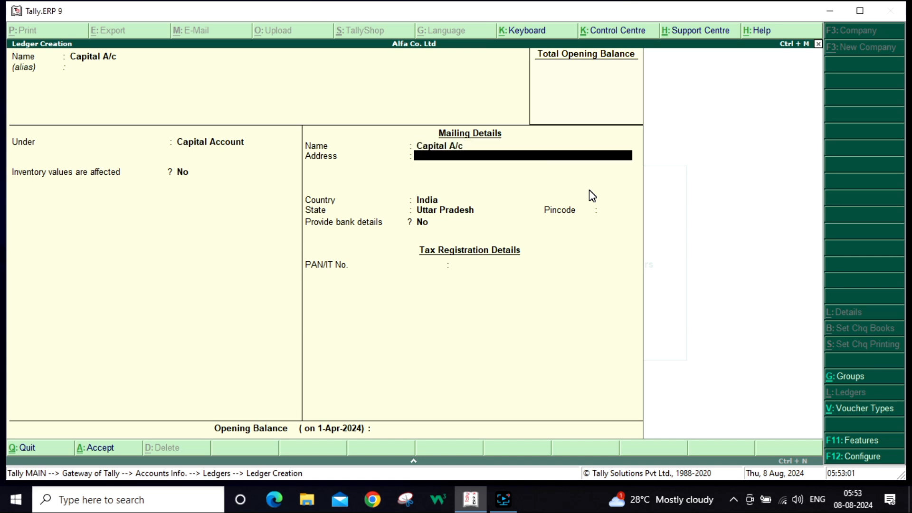
{"action": "key", "text": "BackSpace"}
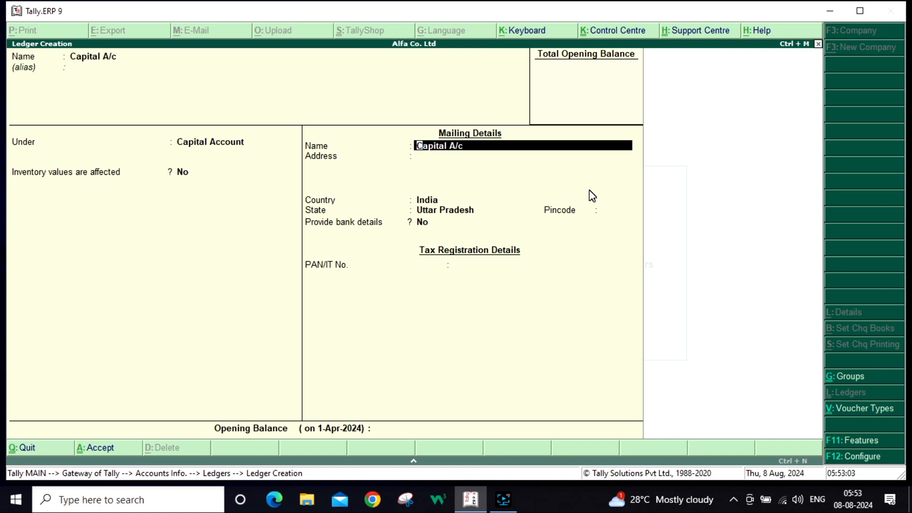
{"action": "key", "text": "Delete"}
{"action": "key", "text": "Delete"}
{"action": "key", "text": "Delete"}
{"action": "key", "text": "Delete"}
{"action": "key", "text": "Delete"}
{"action": "key", "text": "Delete"}
{"action": "key", "text": "Delete"}
{"action": "key", "text": "Delete"}
{"action": "key", "text": "Delete"}
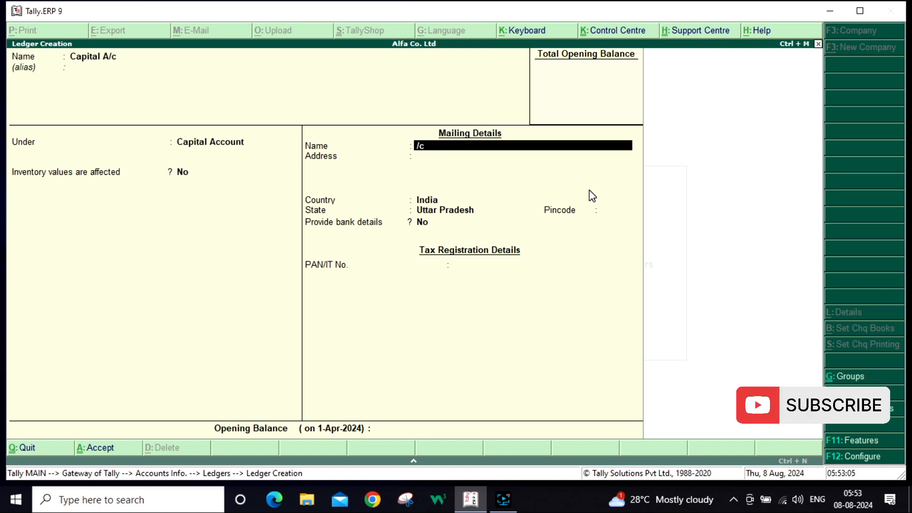
{"action": "key", "text": "Delete"}
{"action": "key", "text": "Delete"}
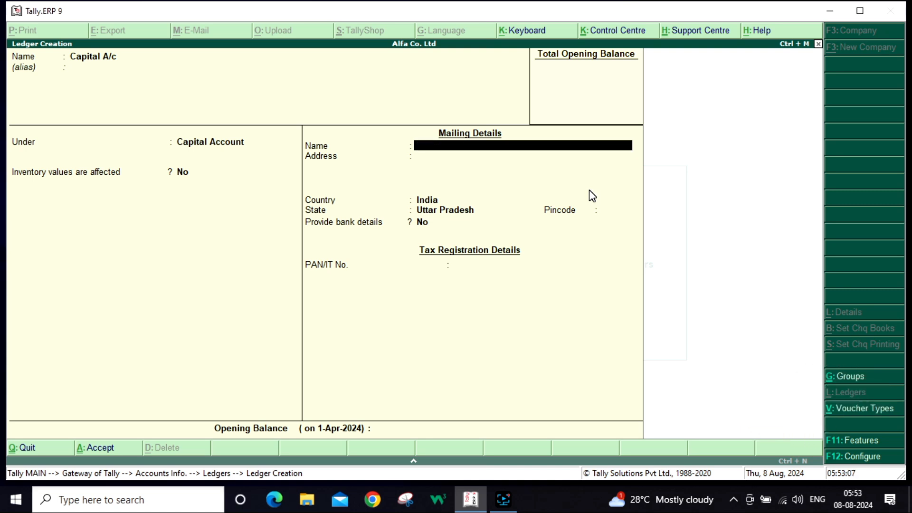
{"action": "type", "text": "Mr. Tarun"}
{"action": "key", "text": "Return"}
Fill in the mailing address, keep India and Uttar Pradesh, and leave the pincode blank
{"action": "key", "text": "Return"}
{"action": "key", "text": "Up"}
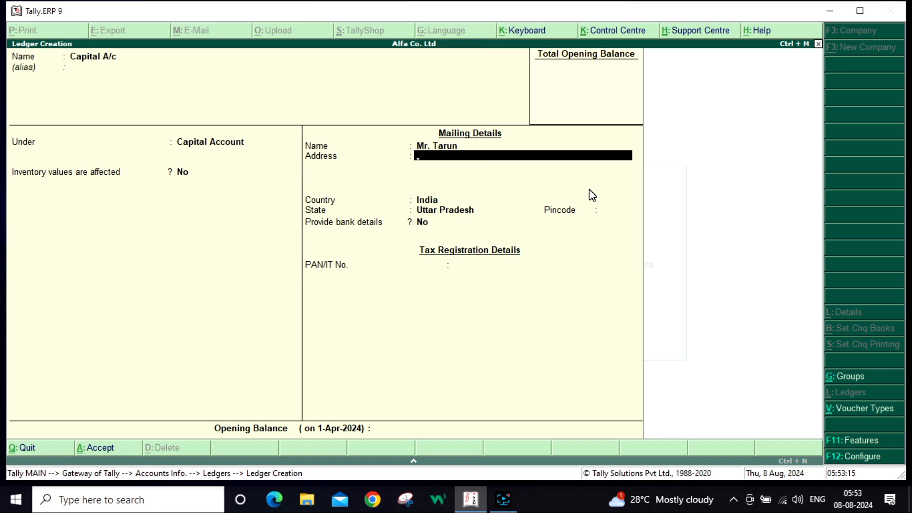
{"action": "type", "text": "Aaaaa"}
{"action": "key", "text": "Return"}
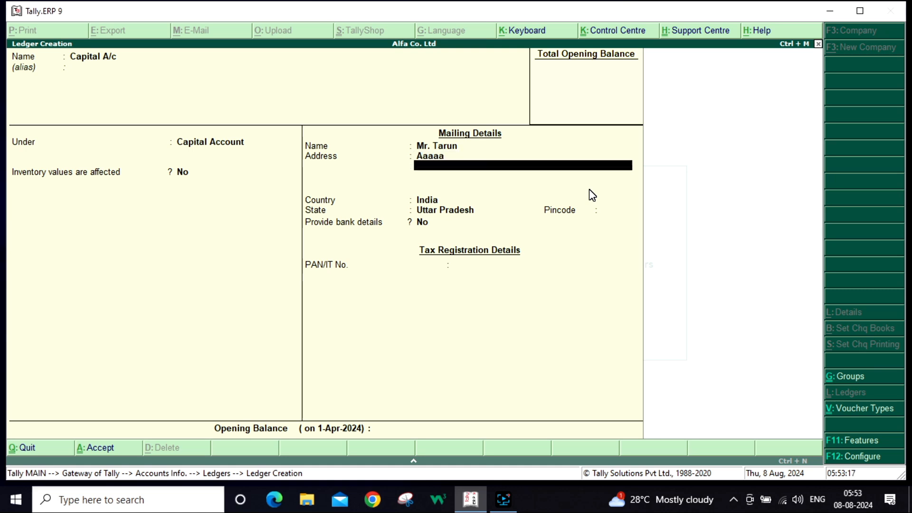
{"action": "key", "text": "Return"}
{"action": "key", "text": "Return"}
{"action": "key", "text": "Return"}
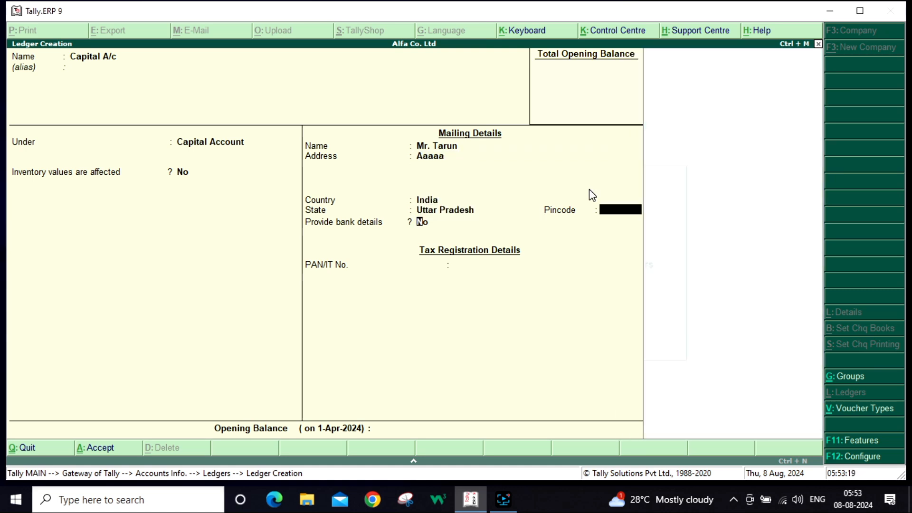
{"action": "key", "text": "Return"}
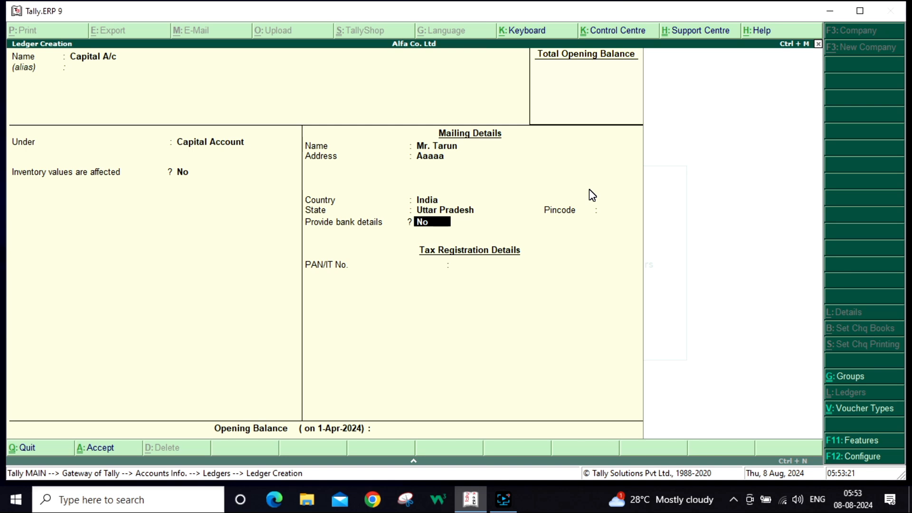
{"action": "type", "text": "y"}
{"action": "key", "text": "Return"}
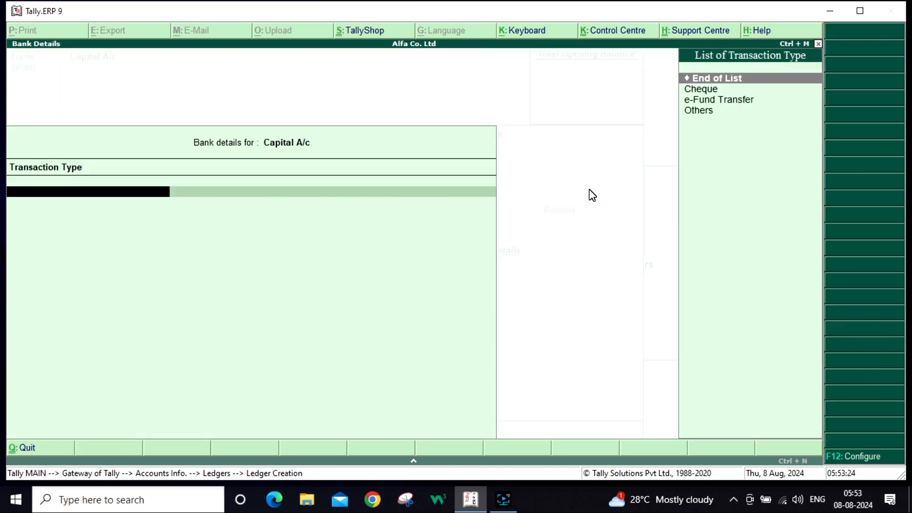
{"action": "key", "text": "Down"}
{"action": "key", "text": "Down"}
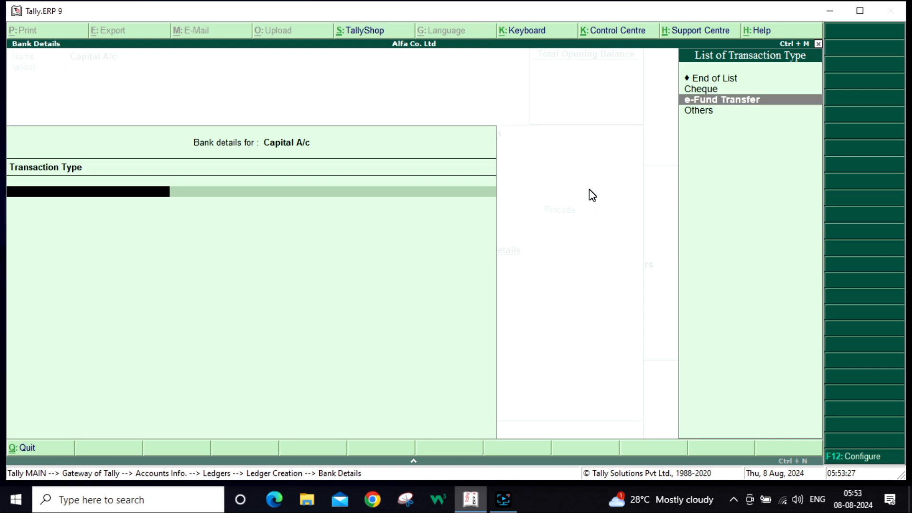
{"action": "key", "text": "Escape"}
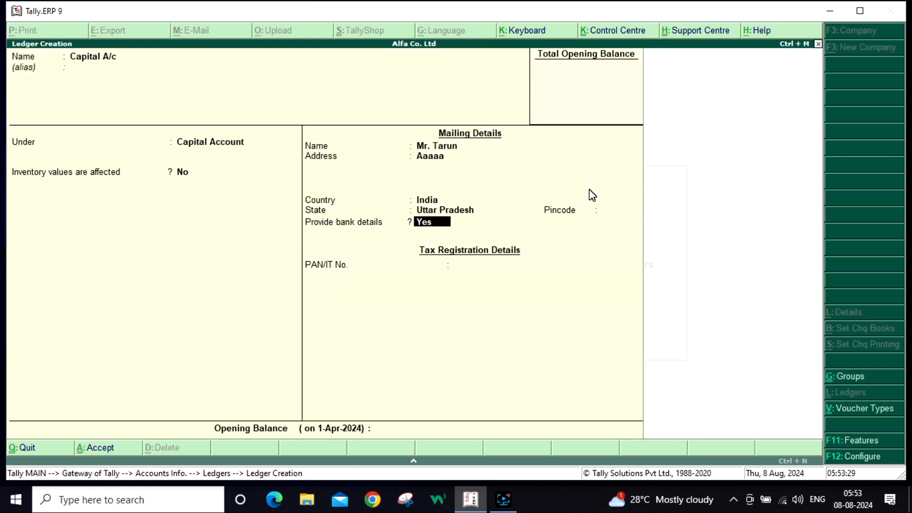
{"action": "key", "text": "n"}
Save the Capital A/c ledger without bank details, a PAN/IT number or an opening balance
{"action": "key", "text": "Return"}
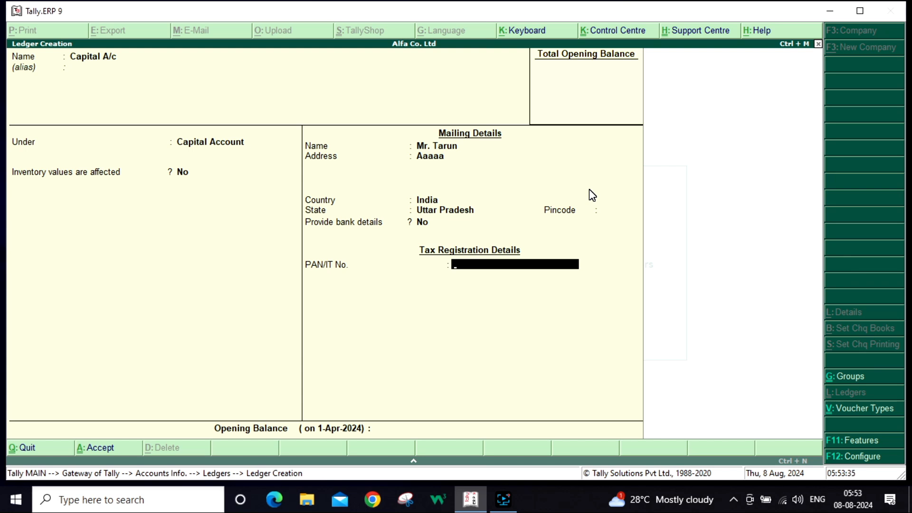
{"action": "key", "text": "Return"}
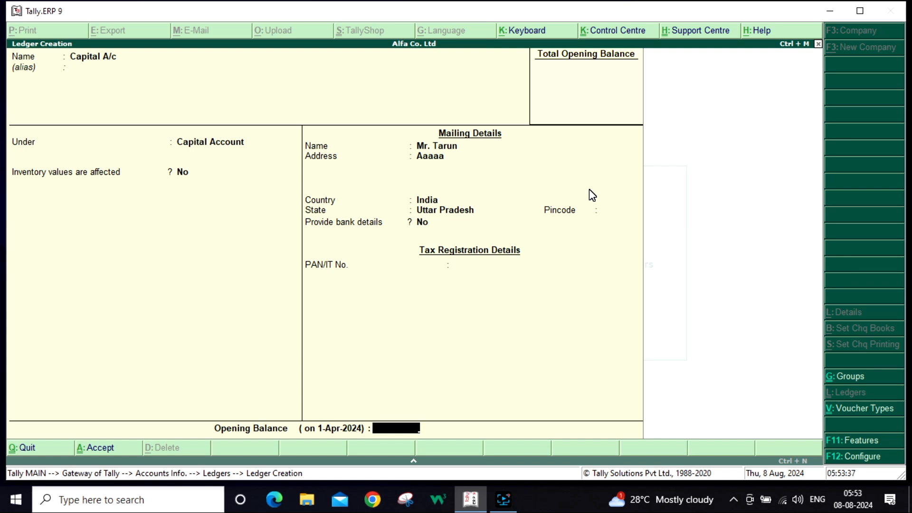
{"action": "key", "text": "Return"}
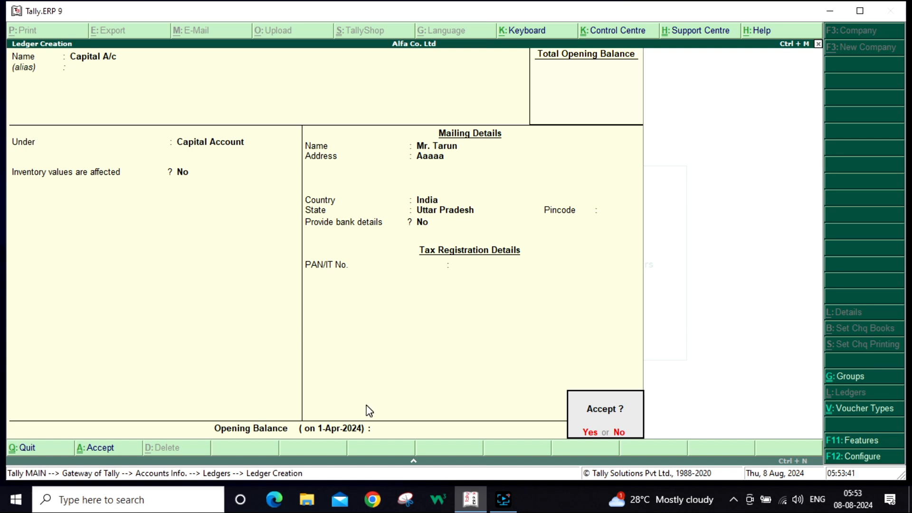
{"action": "left_click", "coordinate": [392, 432]}
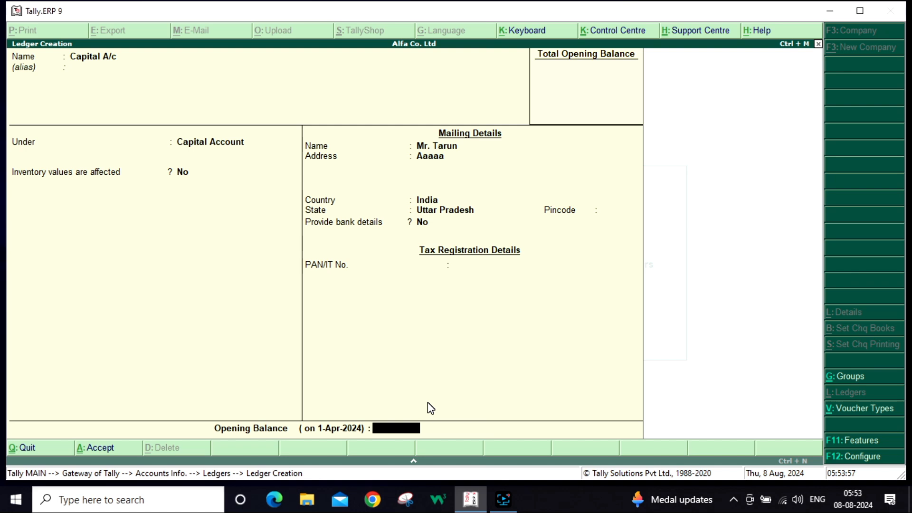
{"action": "key", "text": "Return"}
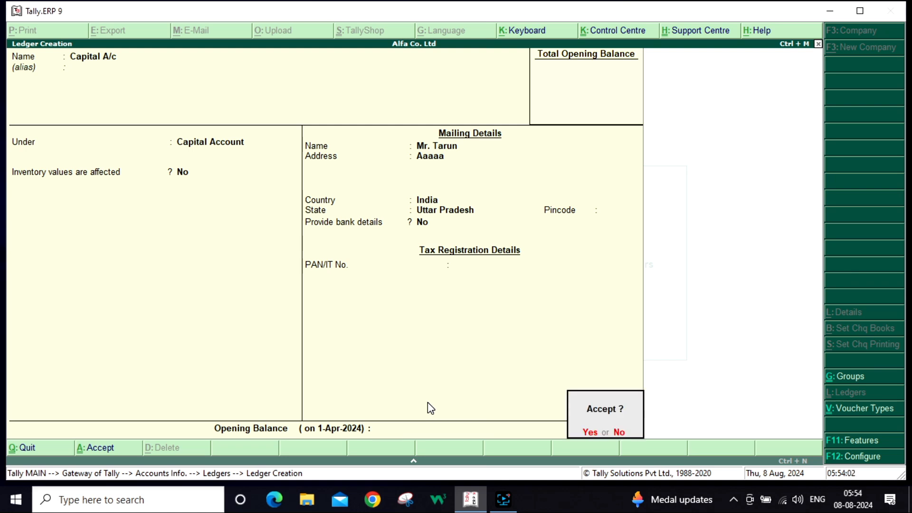
{"action": "key", "text": "Return"}
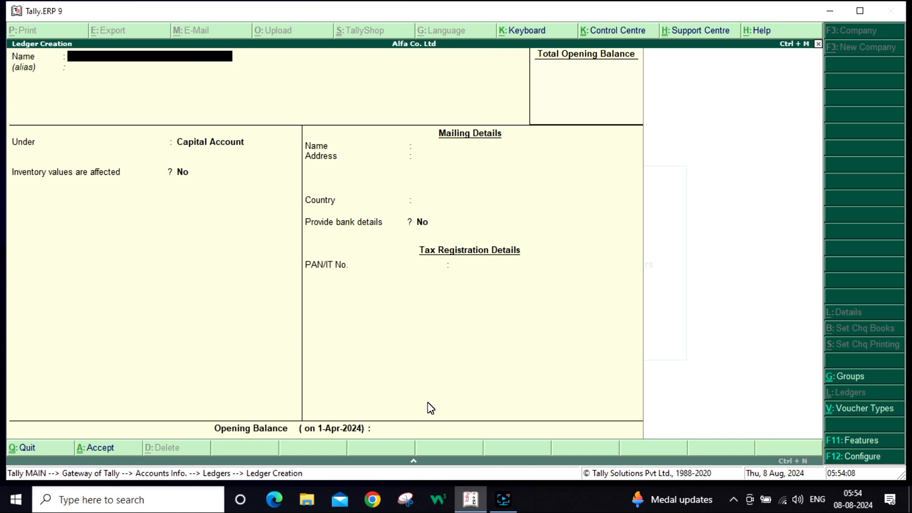
Leave ledger creation and open the list of existing ledgers for single-ledger display
{"action": "key", "text": "Escape"}
{"action": "key", "text": "Return"}
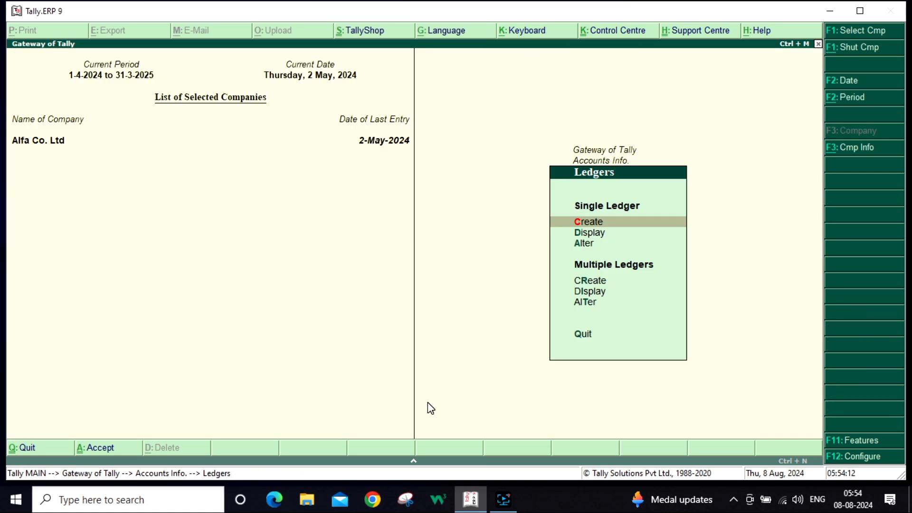
{"action": "key", "text": "Down"}
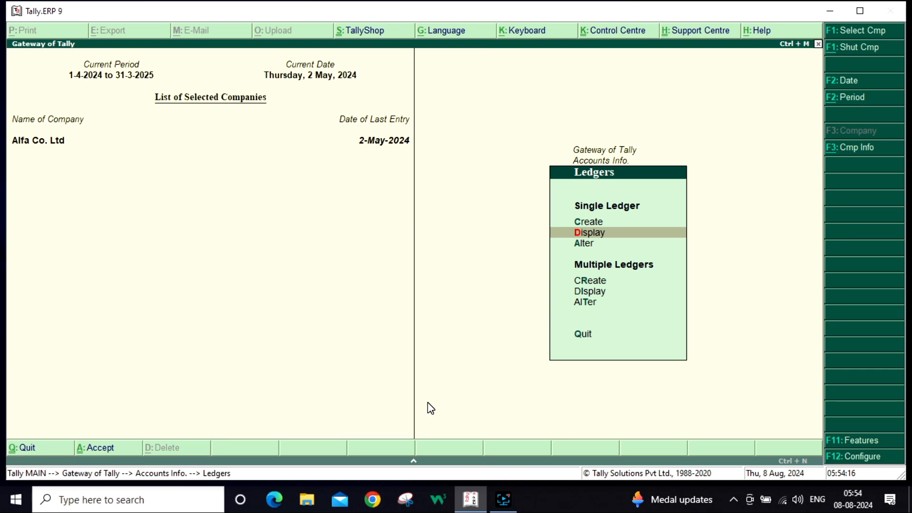
{"action": "key", "text": "Return"}
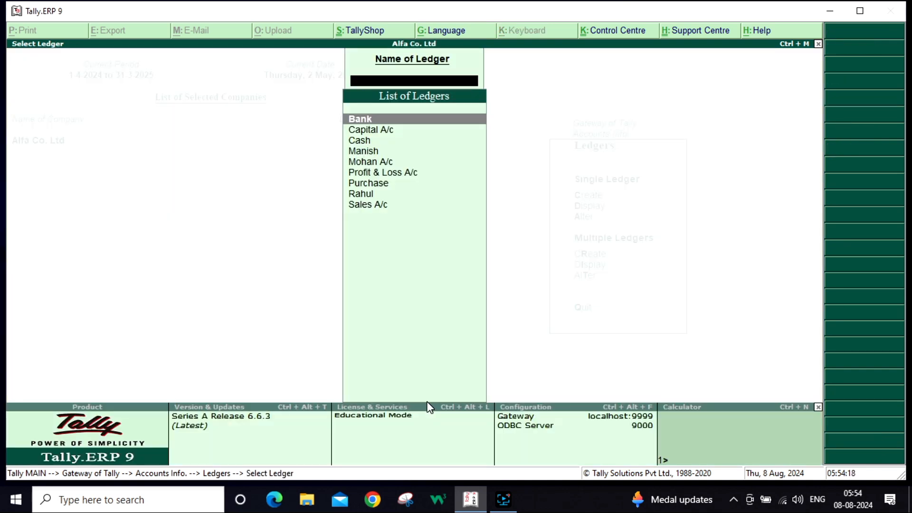
Look through the ledgers available for single-ledger display, and leave the list without opening any
{"action": "key", "text": "Down"}
{"action": "key", "text": "Down"}
{"action": "key", "text": "Up"}
{"action": "key", "text": "Down"}
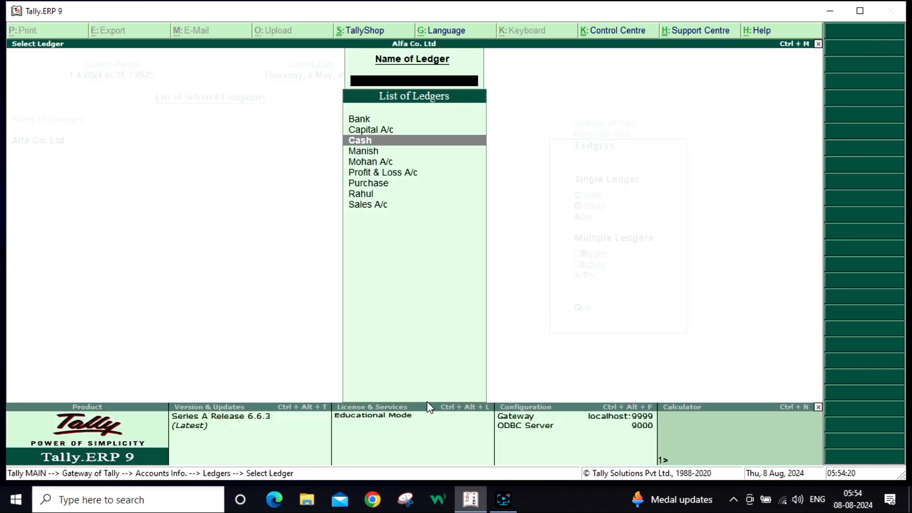
{"action": "key", "text": "Up"}
{"action": "key", "text": "Up"}
{"action": "key", "text": "Down"}
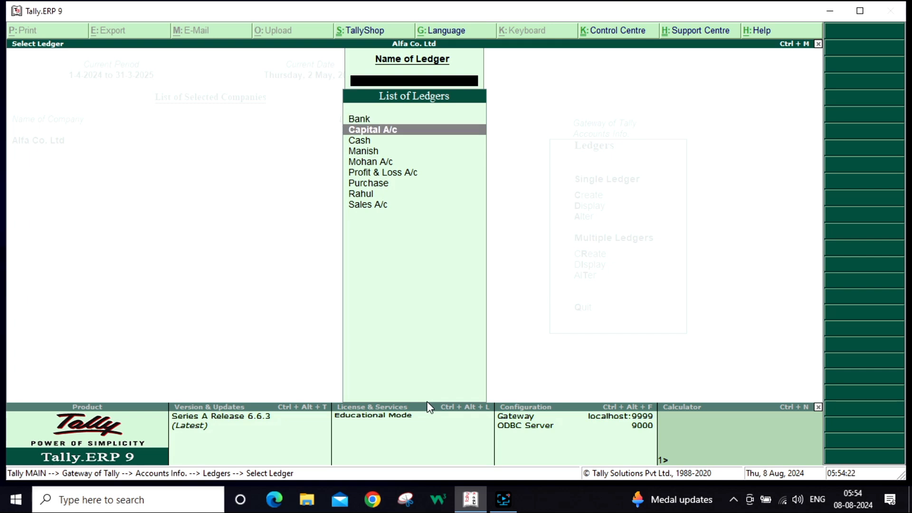
{"action": "key", "text": "Down"}
{"action": "key", "text": "Down"}
{"action": "key", "text": "Down"}
{"action": "key", "text": "Down"}
{"action": "key", "text": "Down"}
{"action": "key", "text": "Up"}
{"action": "key", "text": "Up"}
{"action": "key", "text": "Up"}
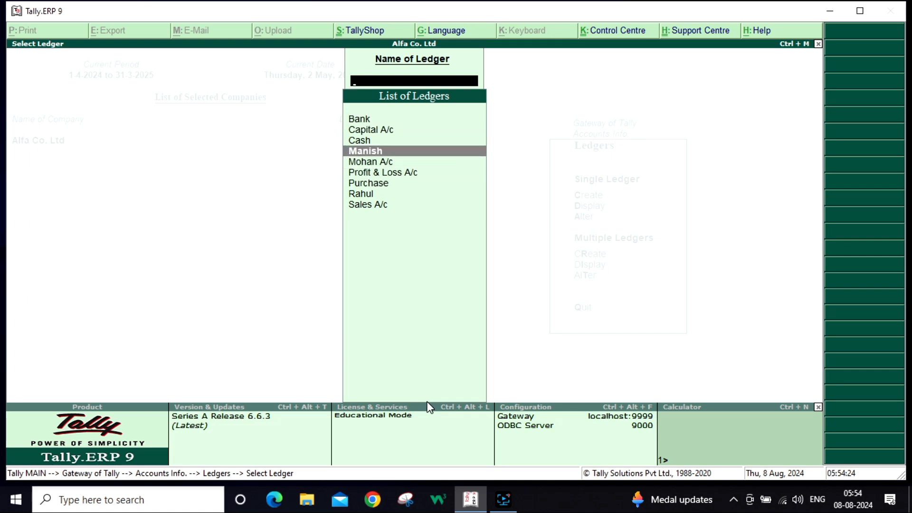
{"action": "key", "text": "Down"}
{"action": "key", "text": "Down"}
{"action": "key", "text": "Down"}
{"action": "key", "text": "Down"}
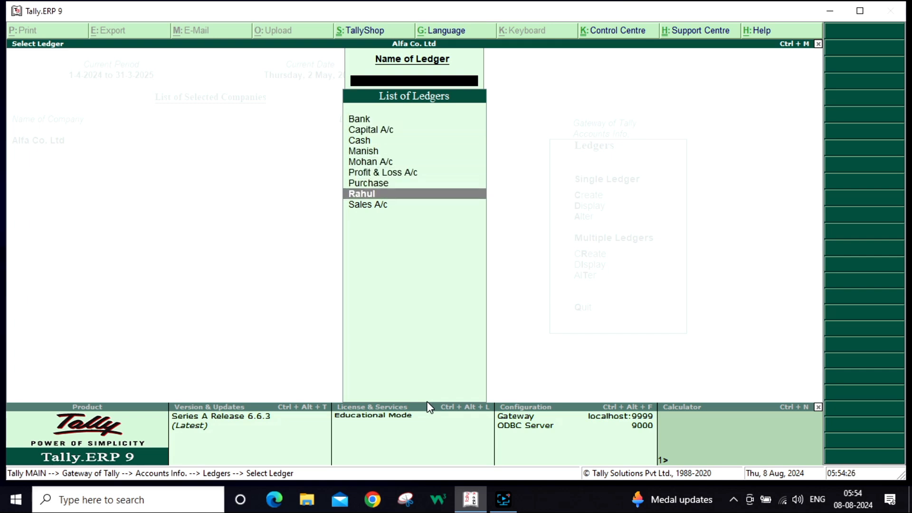
{"action": "key", "text": "Down"}
{"action": "key", "text": "Up"}
{"action": "key", "text": "Up"}
{"action": "key", "text": "Up"}
{"action": "key", "text": "Escape"}
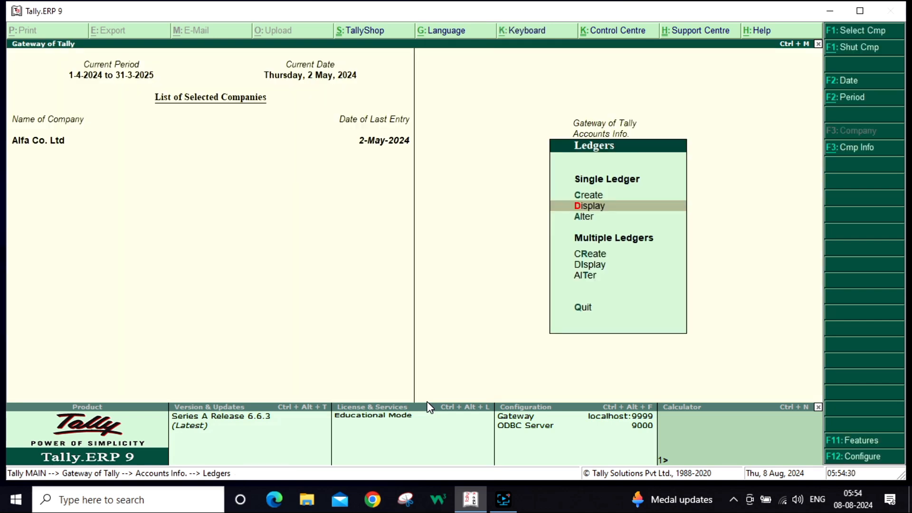
Start a single ledger named Dd to reach the choice of its parent group
{"action": "key", "text": "Up"}
{"action": "key", "text": "Return"}
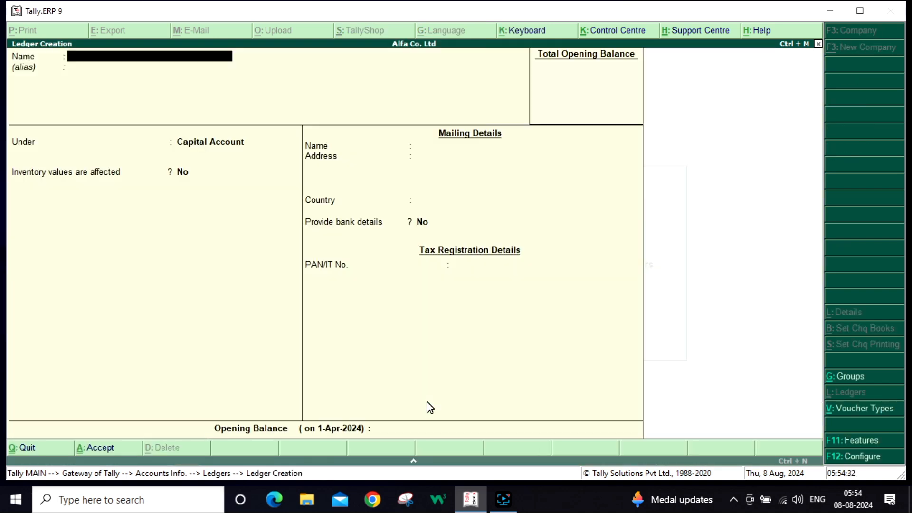
{"action": "type", "text": "Sa"}
{"action": "key", "text": "BackSpace"}
{"action": "key", "text": "BackSpace"}
{"action": "type", "text": "Dd"}
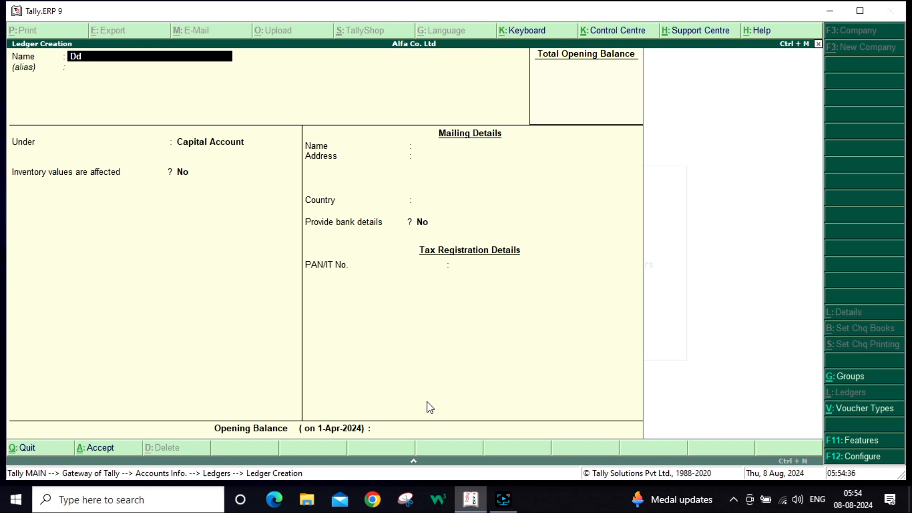
{"action": "key", "text": "Return"}
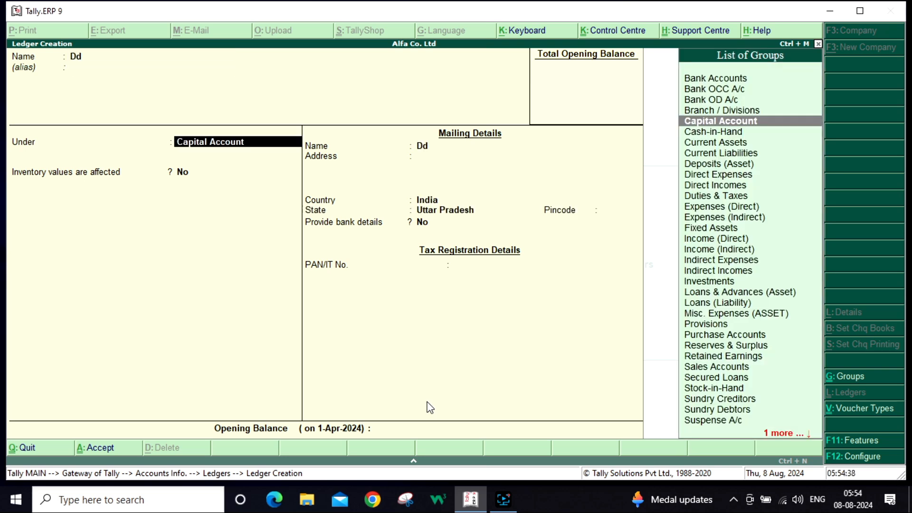
Examine the groups a ledger can be placed under, and discard the unfinished ledger without saving it
{"action": "key", "text": "Down"}
{"action": "key", "text": "Down"}
{"action": "key", "text": "Down"}
{"action": "key", "text": "Down"}
{"action": "key", "text": "Down"}
{"action": "key", "text": "Down"}
{"action": "key", "text": "Down"}
{"action": "key", "text": "Down"}
{"action": "key", "text": "Down"}
{"action": "key", "text": "Down"}
{"action": "key", "text": "Down"}
{"action": "key", "text": "Down"}
{"action": "key", "text": "Down"}
{"action": "key", "text": "Down"}
{"action": "key", "text": "Down"}
{"action": "key", "text": "Down"}
{"action": "key", "text": "Down"}
{"action": "key", "text": "Down"}
{"action": "key", "text": "Down"}
{"action": "key", "text": "Down"}
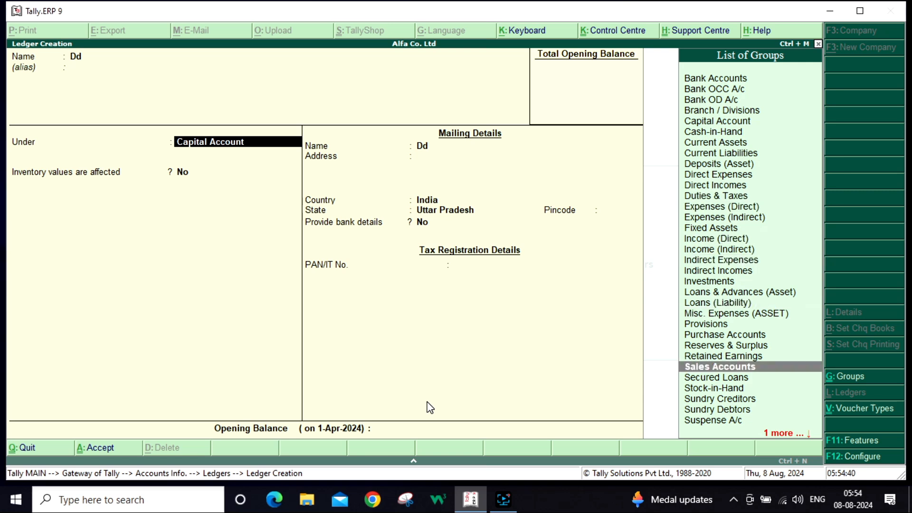
{"action": "key", "text": "Up"}
{"action": "key", "text": "Up"}
{"action": "key", "text": "Up"}
{"action": "key", "text": "Up"}
{"action": "key", "text": "Up"}
{"action": "key", "text": "Up"}
{"action": "key", "text": "Up"}
{"action": "key", "text": "Up"}
{"action": "key", "text": "Up"}
{"action": "key", "text": "Up"}
{"action": "key", "text": "Up"}
{"action": "key", "text": "Up"}
{"action": "key", "text": "Up"}
{"action": "key", "text": "Up"}
{"action": "key", "text": "Up"}
{"action": "key", "text": "Up"}
{"action": "key", "text": "Up"}
{"action": "key", "text": "Up"}
{"action": "key", "text": "Up"}
{"action": "key", "text": "Up"}
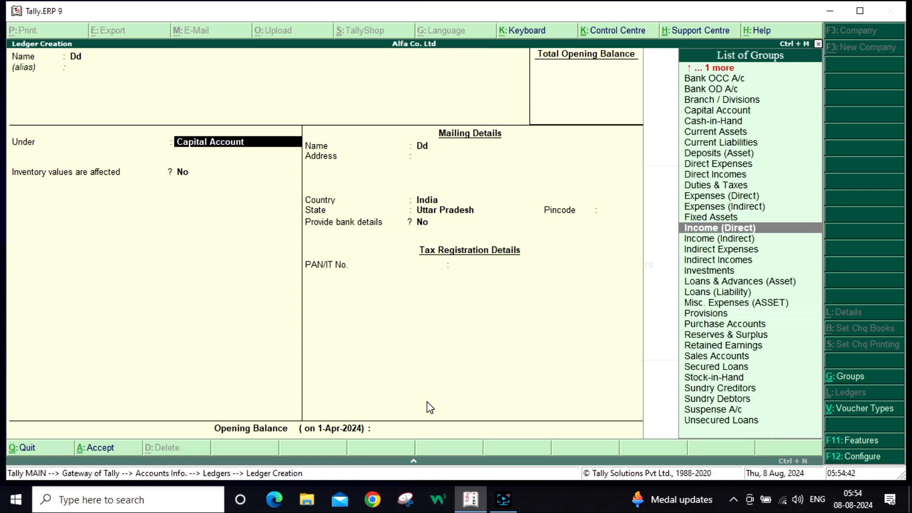
{"action": "key", "text": "Up"}
{"action": "key", "text": "Up"}
{"action": "key", "text": "Up"}
{"action": "key", "text": "Up"}
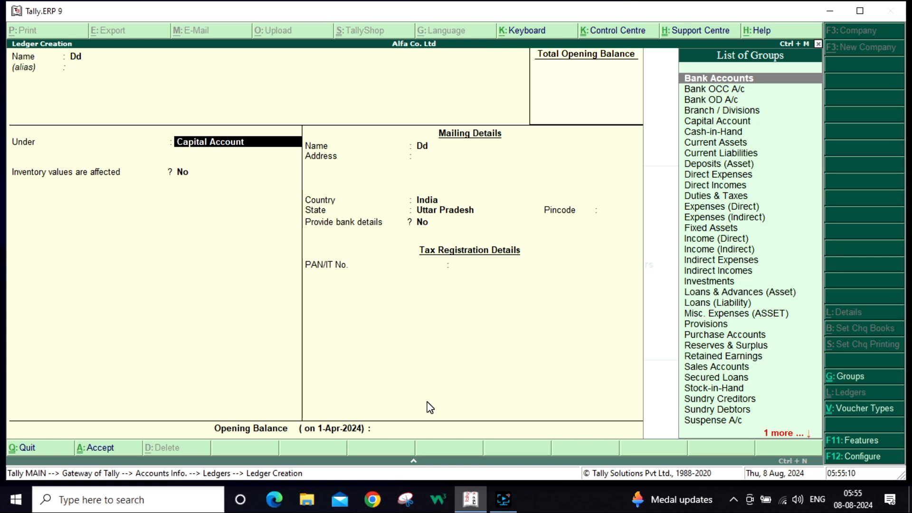
{"action": "key", "text": "BackSpace"}
{"action": "key", "text": "Escape"}
{"action": "key", "text": "y"}
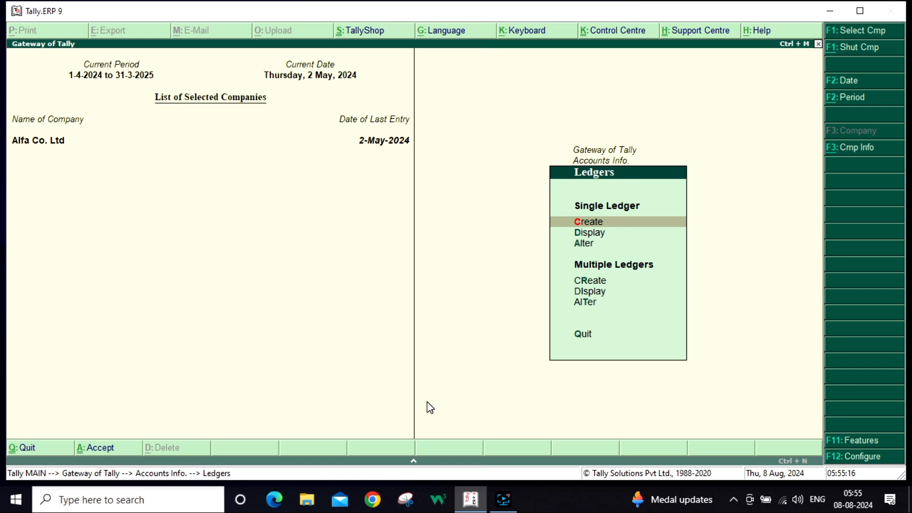
Display the Bank ledger's details under Single Ledger to check its group, and return to the list of ledgers
{"action": "key", "text": "Down"}
{"action": "key", "text": "Return"}
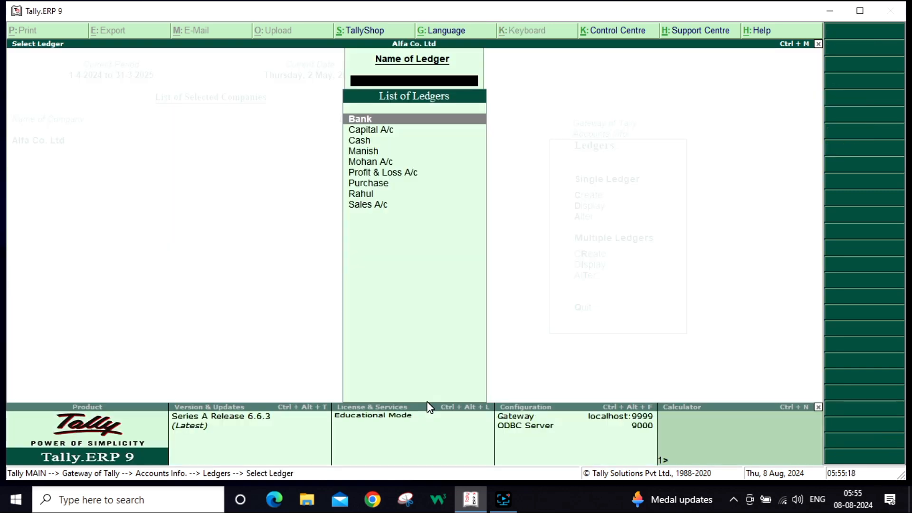
{"action": "key", "text": "Down"}
{"action": "key", "text": "Up"}
{"action": "key", "text": "Return"}
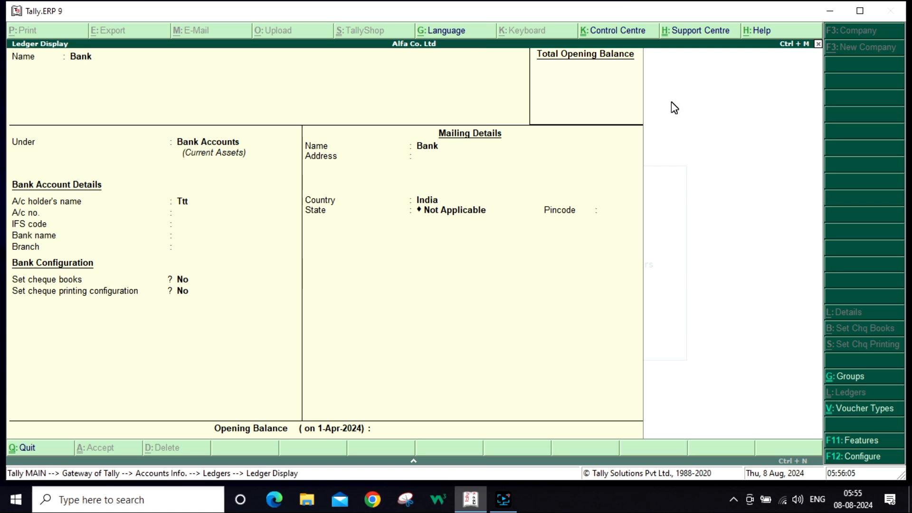
{"action": "key", "text": "Escape"}
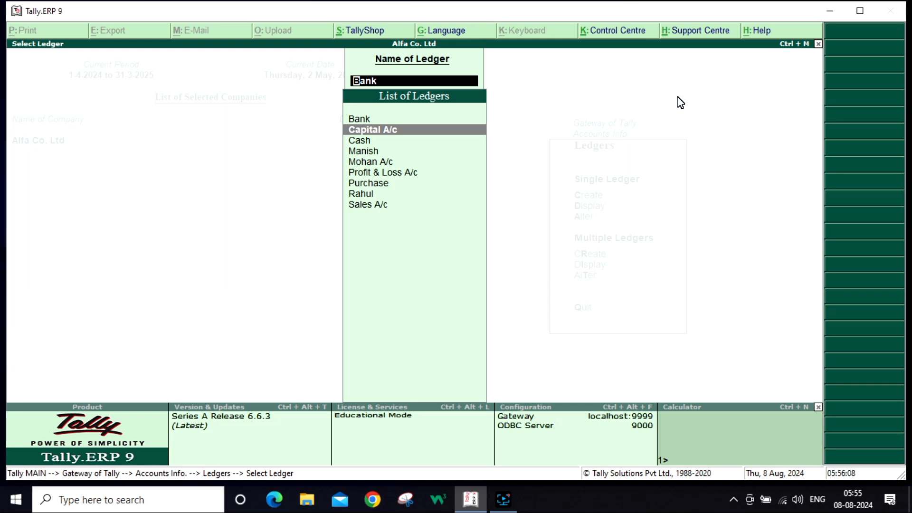
Display the Cash ledger and the Profit & Loss A/c ledger to check which groups they are under
{"action": "key", "text": "Down"}
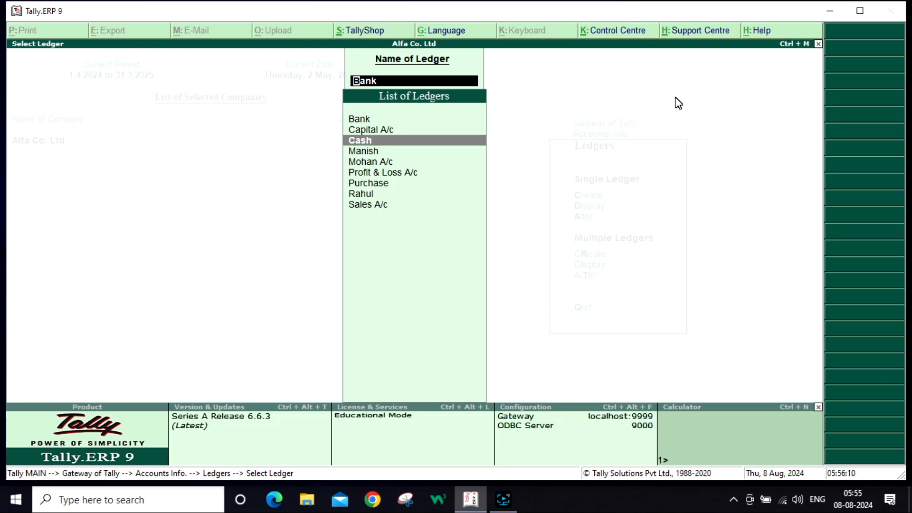
{"action": "key", "text": "Return"}
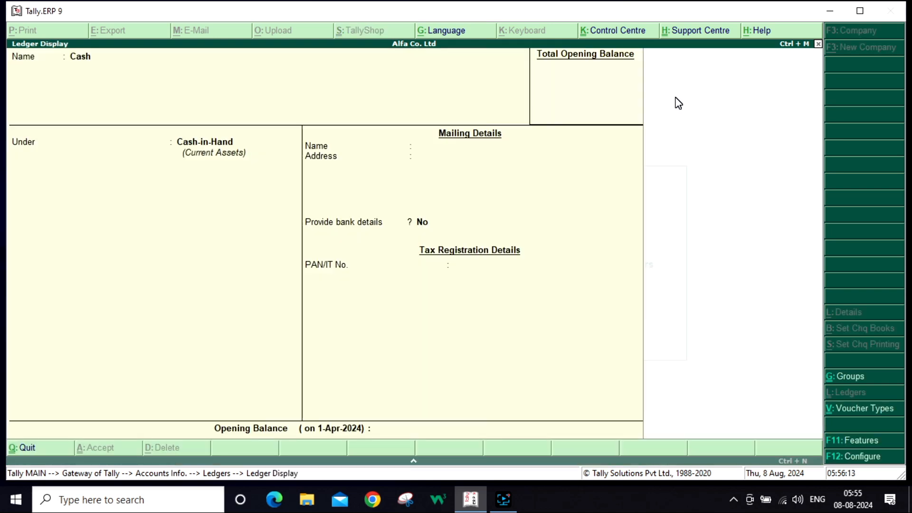
{"action": "key", "text": "Escape"}
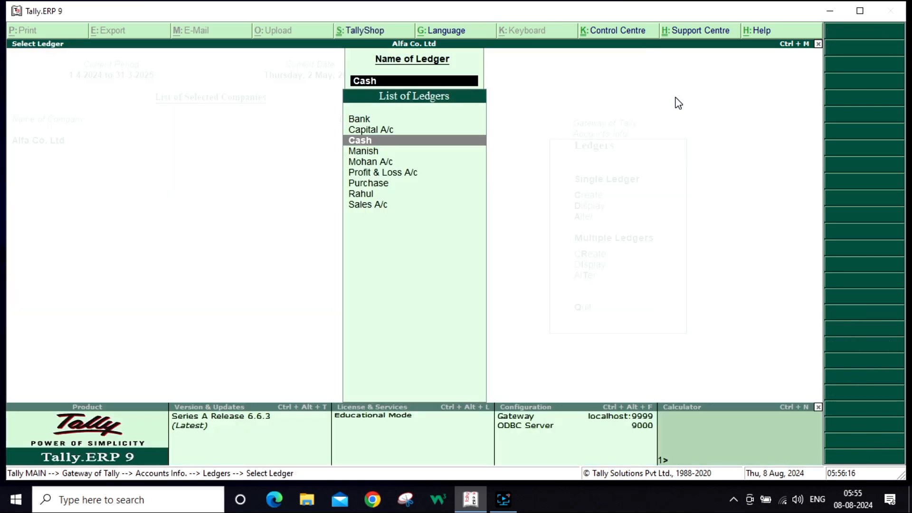
{"action": "key", "text": "Down"}
{"action": "key", "text": "Down"}
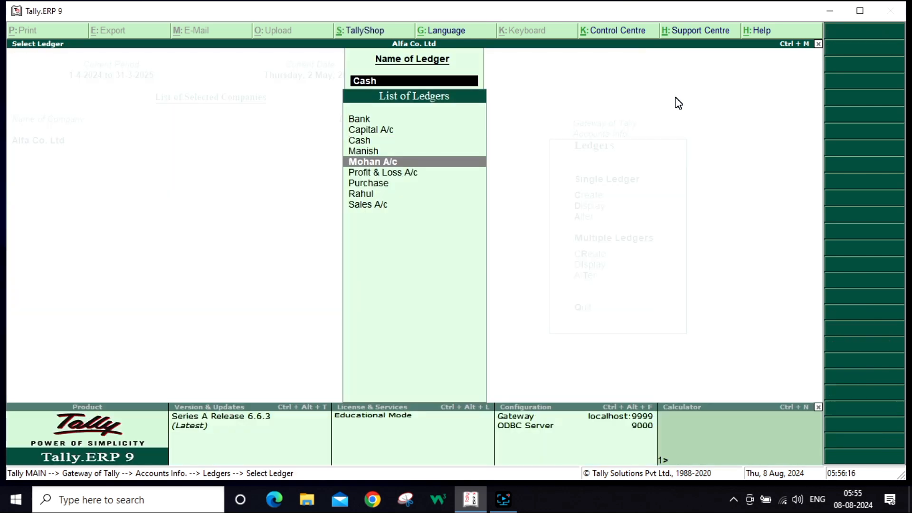
{"action": "key", "text": "Down"}
{"action": "key", "text": "Return"}
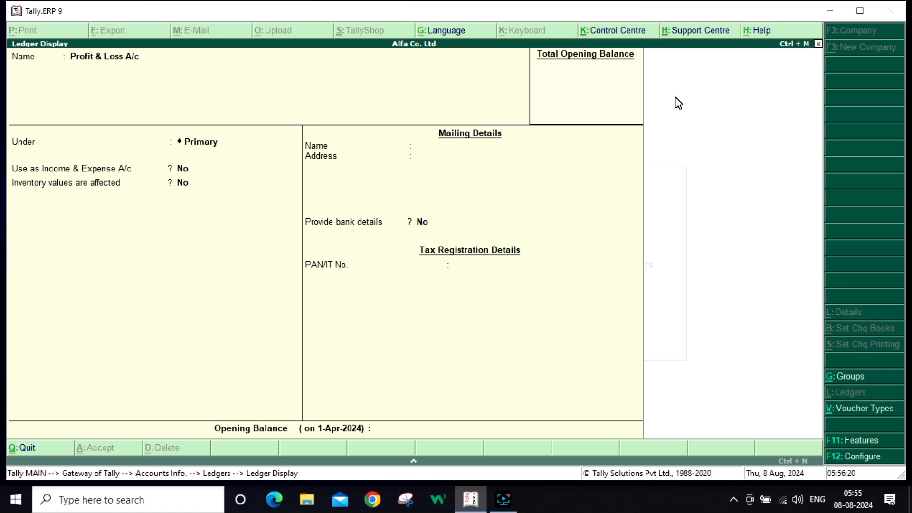
{"action": "key", "text": "Escape"}
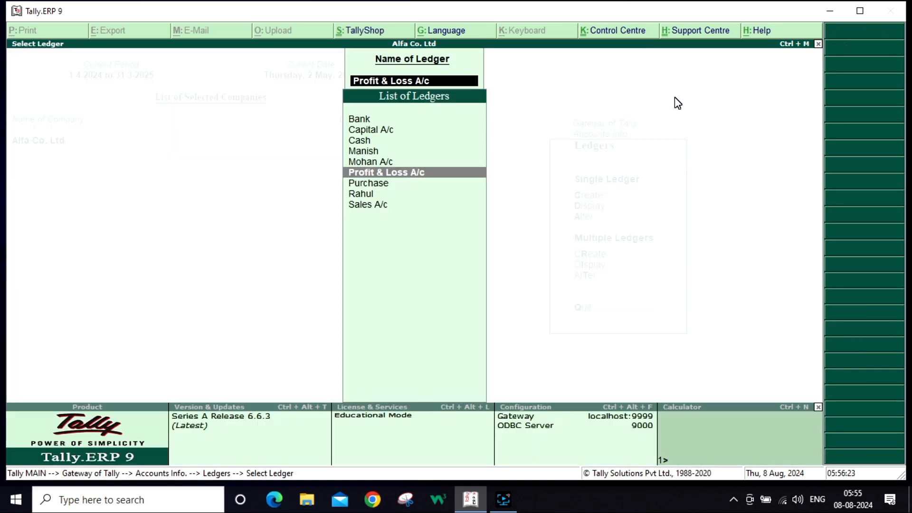
Display the two ledgers listed directly below Cash, one after the other, to check their groups
{"action": "key", "text": "Up"}
{"action": "key", "text": "Up"}
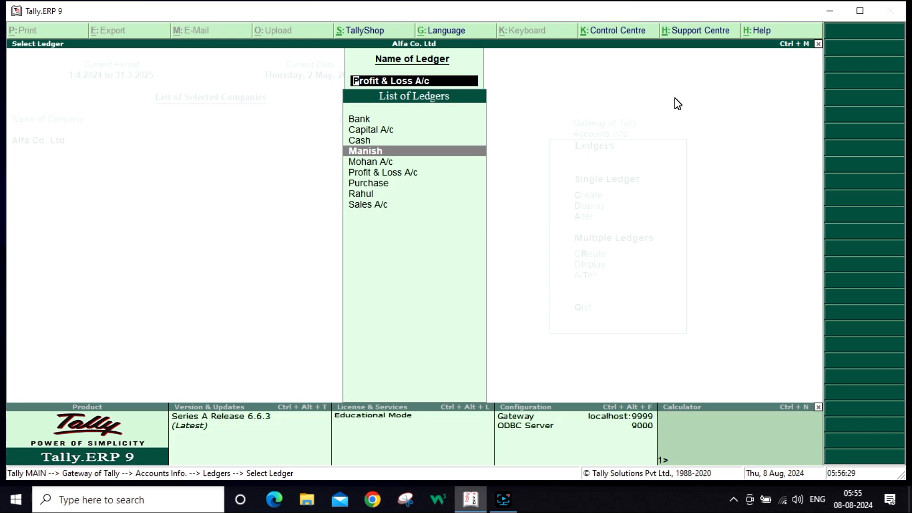
{"action": "key", "text": "Return"}
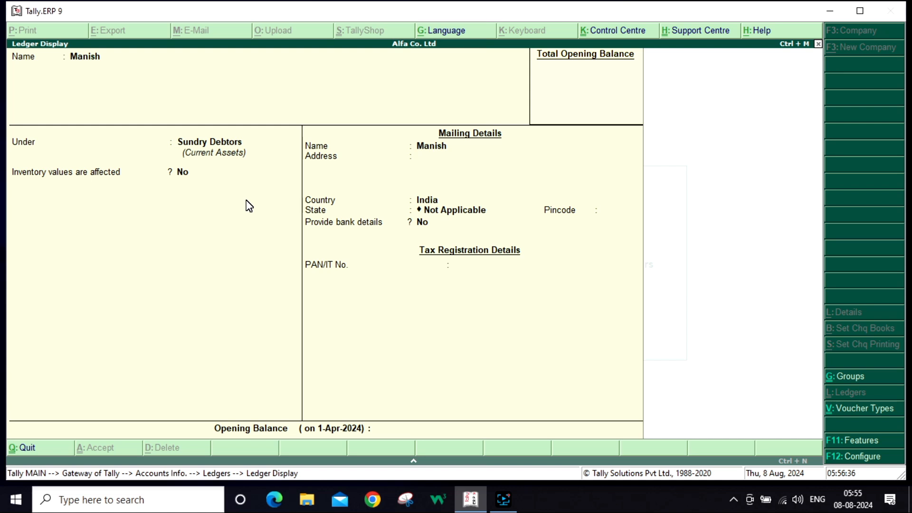
{"action": "key", "text": "Page_Down"}
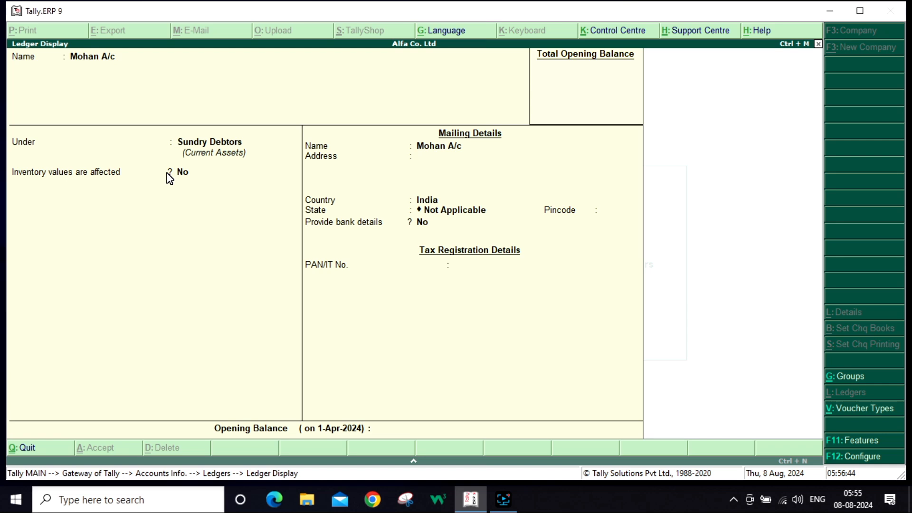
{"action": "key", "text": "Escape"}
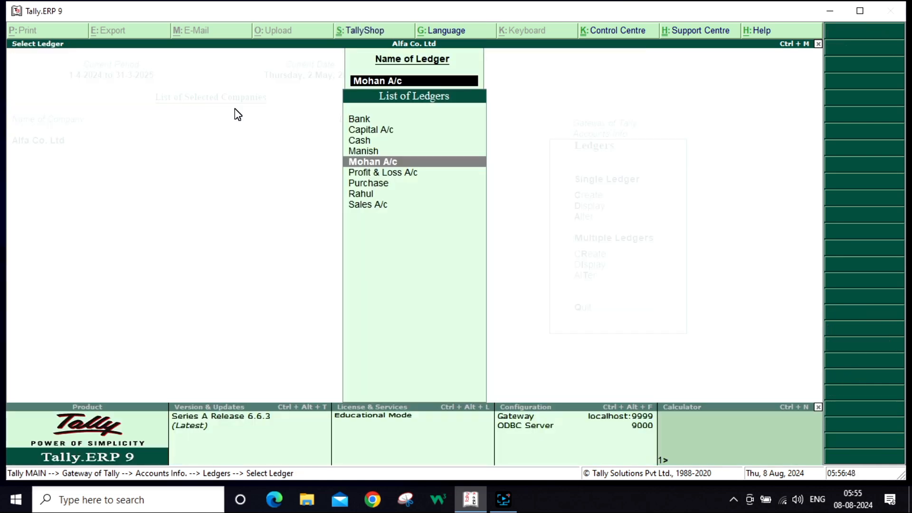
Display the Purchase and Sales A/c ledgers to check their groups, and leave ledger display
{"action": "key", "text": "Down"}
{"action": "key", "text": "Down"}
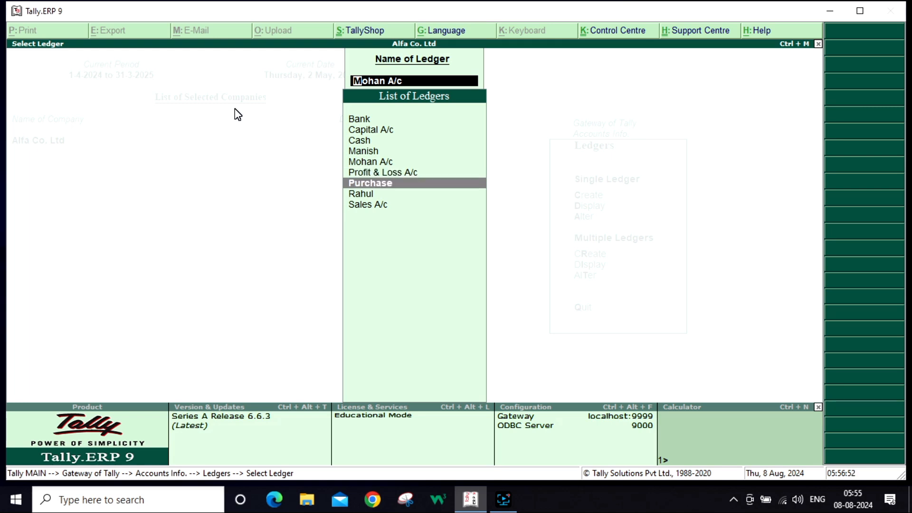
{"action": "key", "text": "Return"}
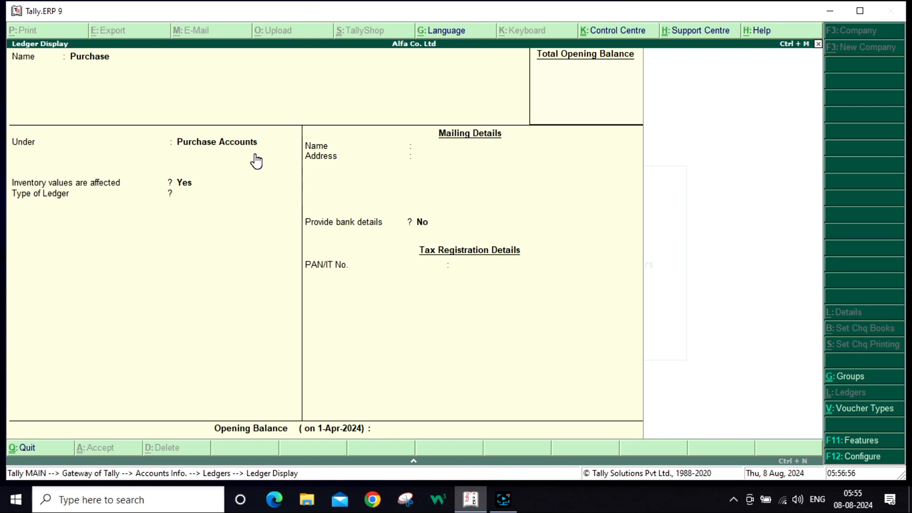
{"action": "key", "text": "Escape"}
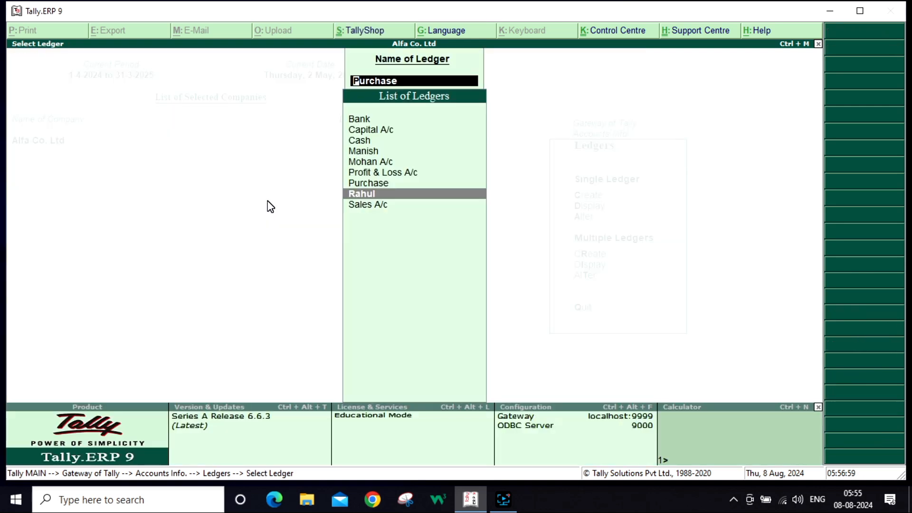
{"action": "key", "text": "Escape"}
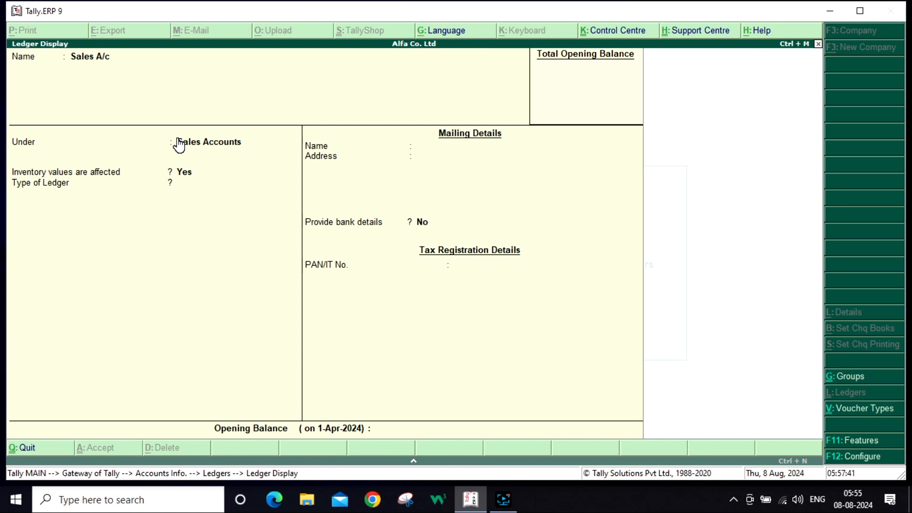
{"action": "key", "text": "Escape"}
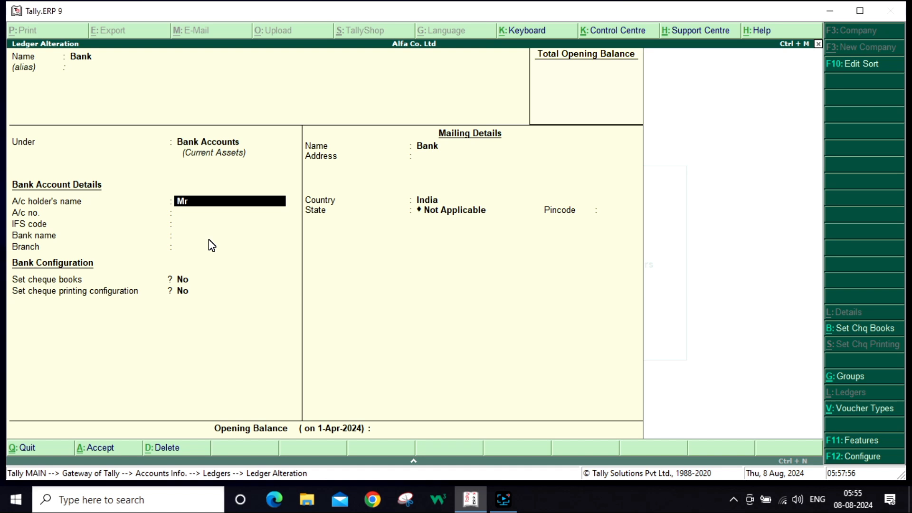
{"action": "type", "text": ". Tarun"}
{"action": "key", "text": "Return"}
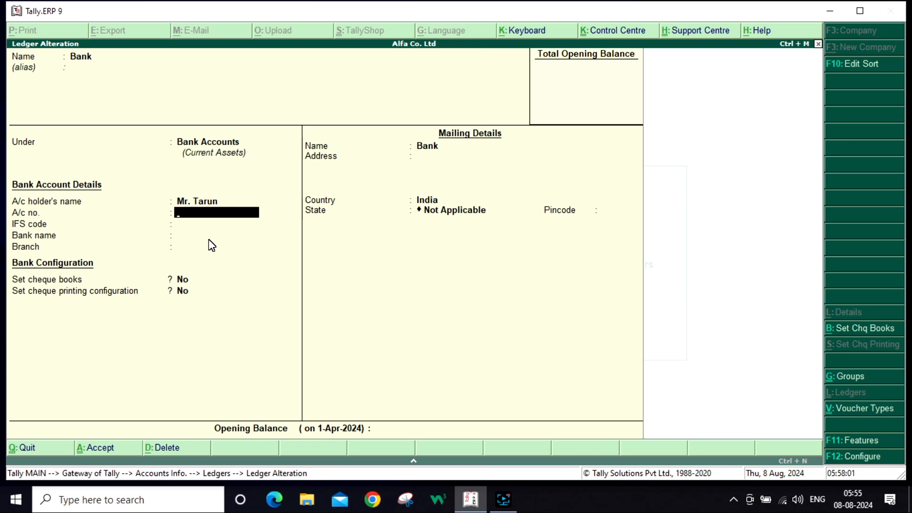
{"action": "type", "text": "22222222"}
{"action": "key", "text": "Return"}
{"action": "type", "text": "33333333333"}
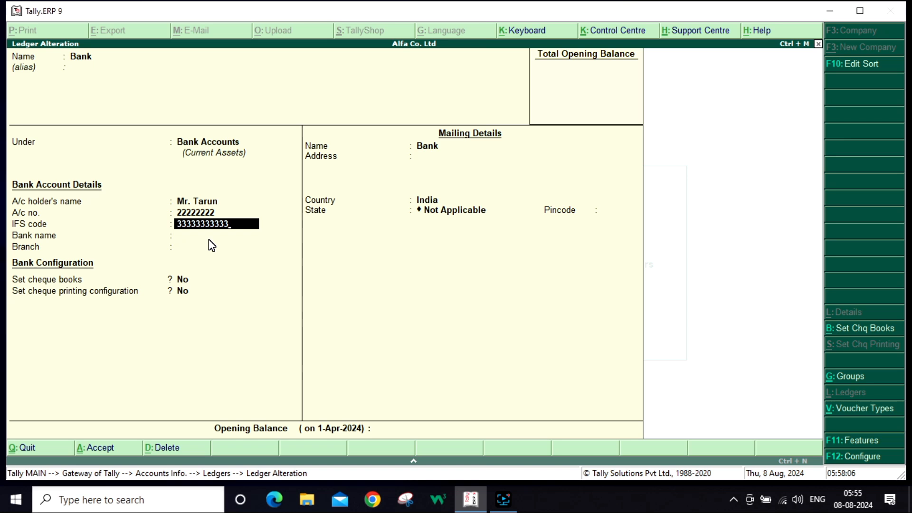
Set the bank name to Not Applicable, keep both cheque settings at No, and save the altered Bank ledger
{"action": "key", "text": "Return"}
{"action": "key", "text": "Return"}
{"action": "key", "text": "Return"}
{"action": "key", "text": "Return"}
{"action": "key", "text": "Return"}
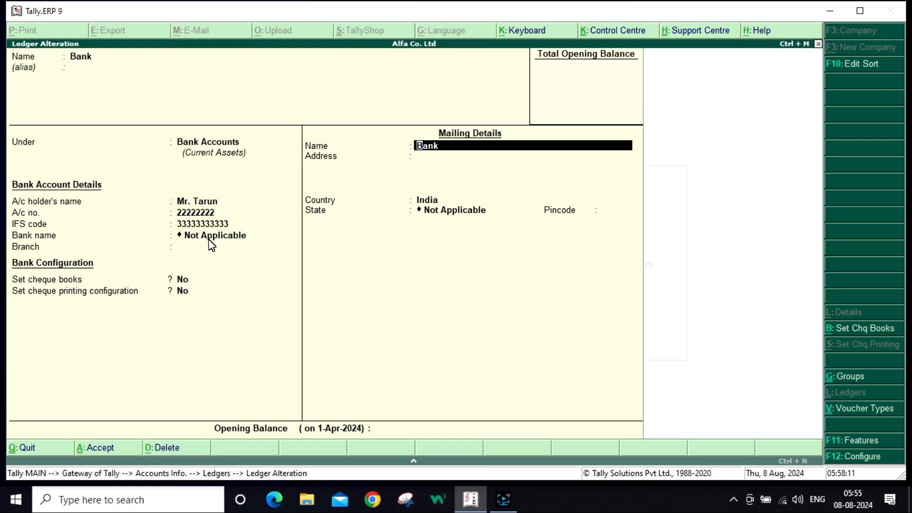
{"action": "key", "text": "ctrl+a"}
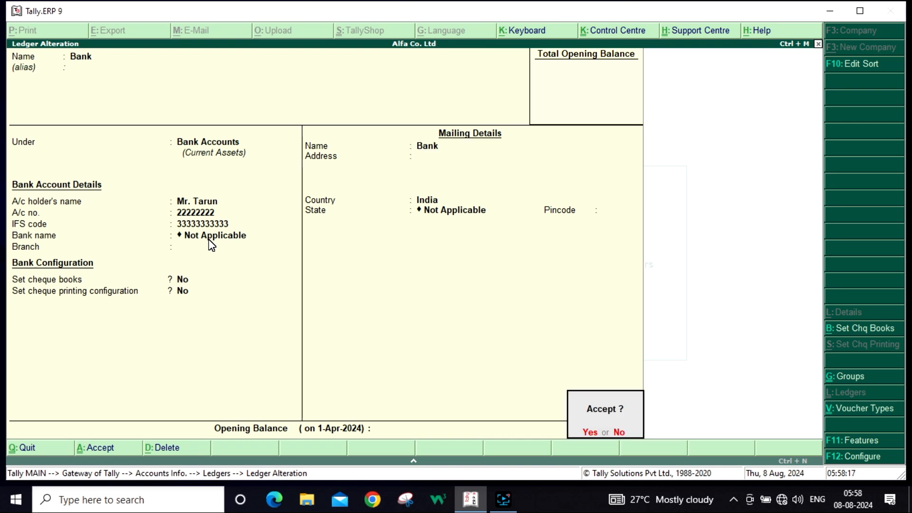
{"action": "key", "text": "Return"}
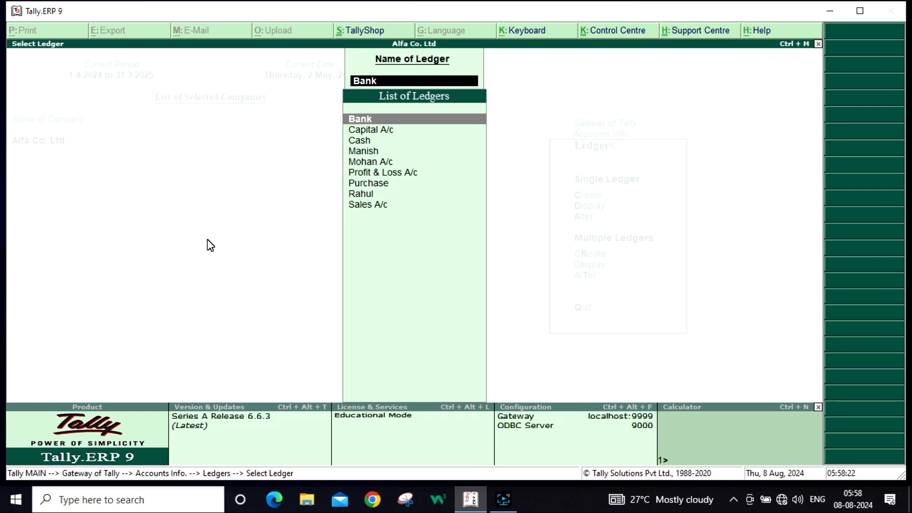
Leave single ledger alteration, open multiple ledger creation, and browse the list of groups
{"action": "key", "text": "Escape"}
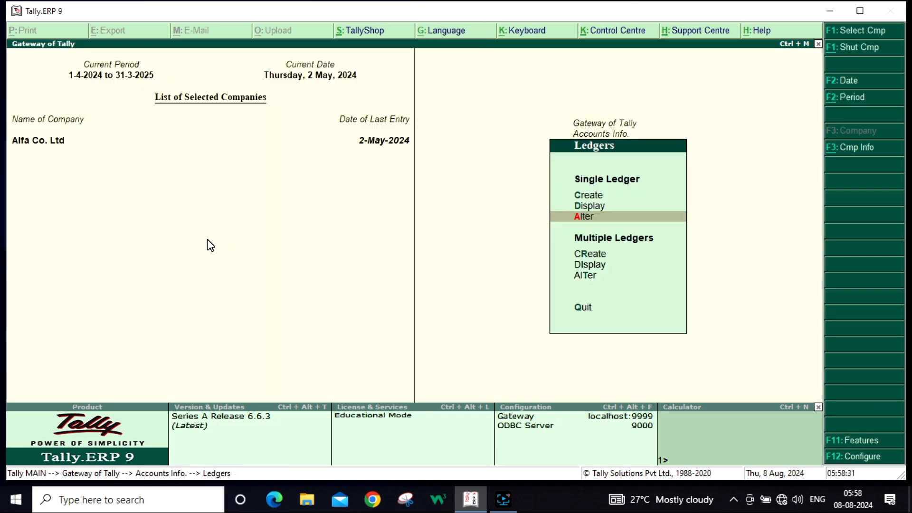
{"action": "key", "text": "Down"}
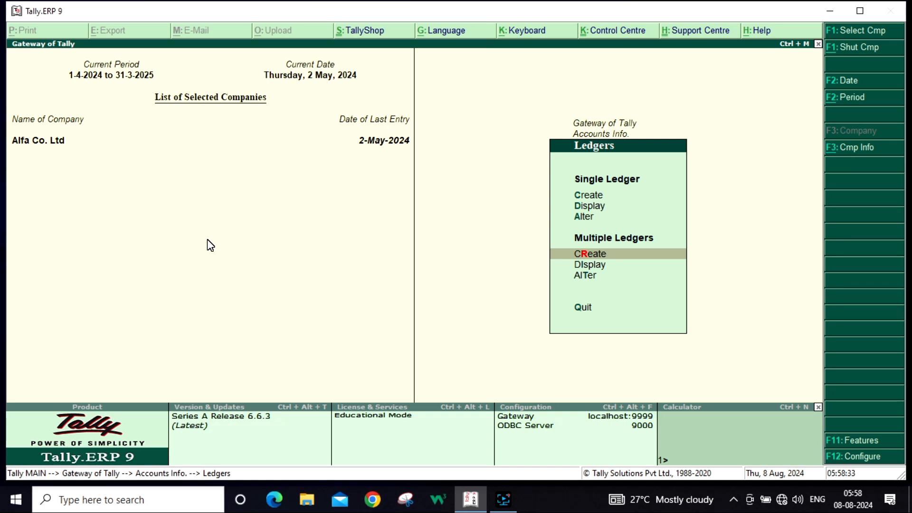
{"action": "key", "text": "Return"}
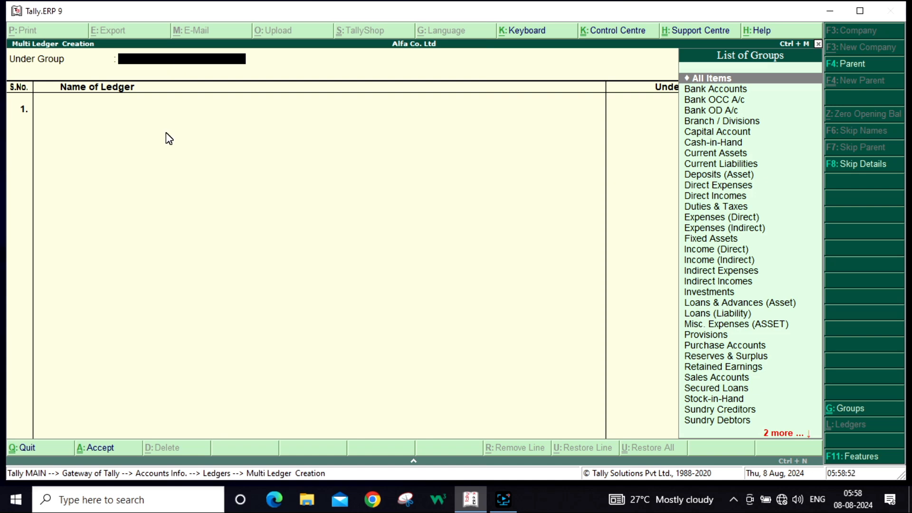
{"action": "scroll", "coordinate": [178, 218], "scroll_direction": "down", "scroll_amount": 7}
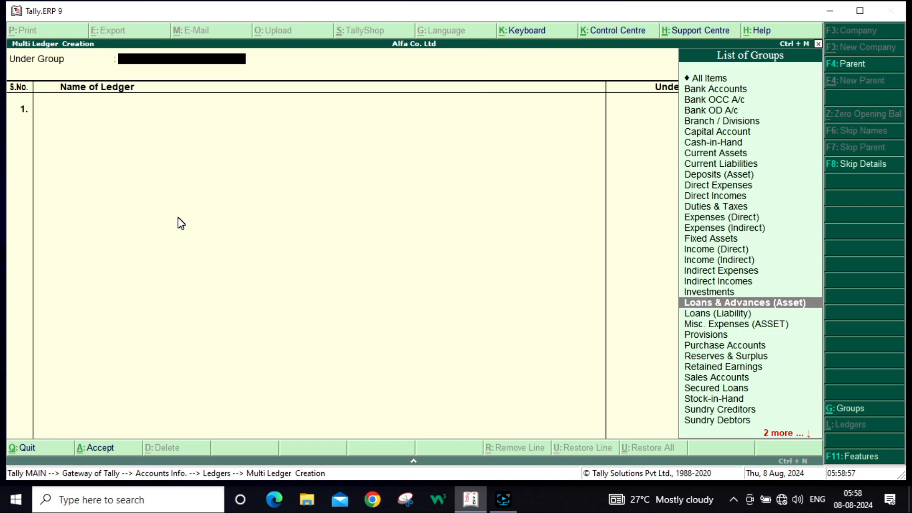
{"action": "scroll", "coordinate": [181, 224], "scroll_direction": "up", "scroll_amount": 4}
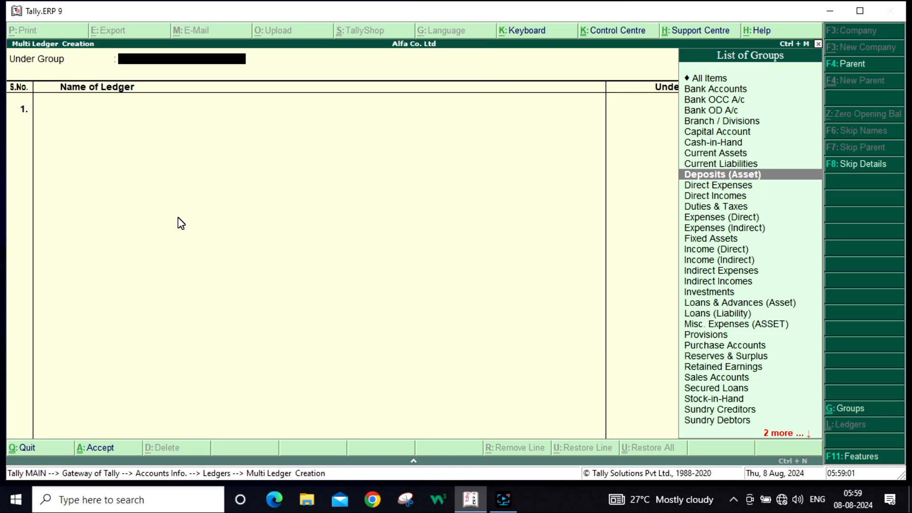
Try filtering the list of groups by Su and by Pur, clearing the entry after each
{"action": "type", "text": "Su"}
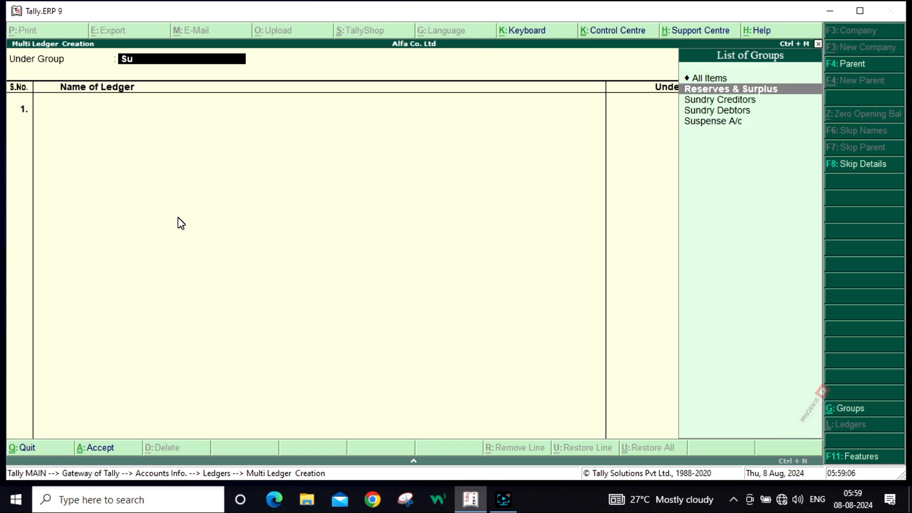
{"action": "key", "text": "BackSpace"}
{"action": "key", "text": "BackSpace"}
{"action": "type", "text": "Pur"}
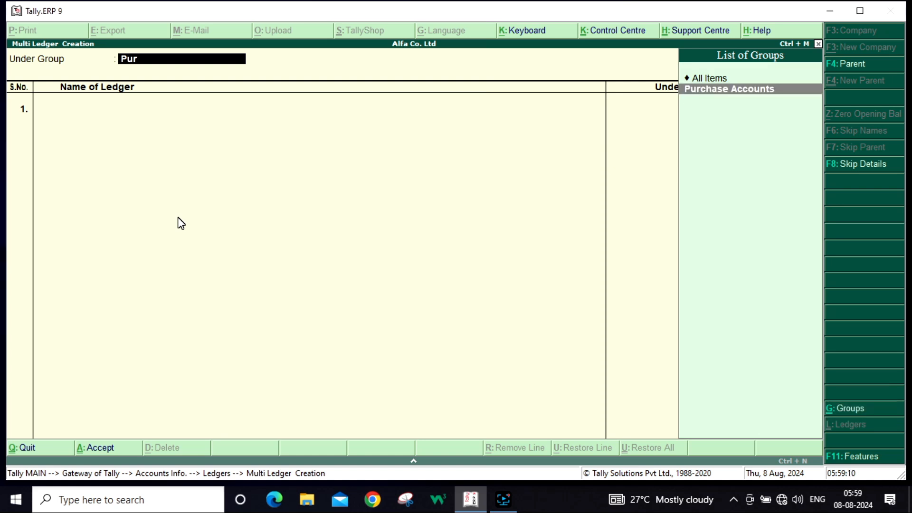
{"action": "key", "text": "BackSpace"}
{"action": "key", "text": "BackSpace"}
{"action": "key", "text": "BackSpace"}
Choose the Bank Accounts group and enter Axis Bank as the first new ledger, leaving its opening balance blank
{"action": "type", "text": "Ban"}
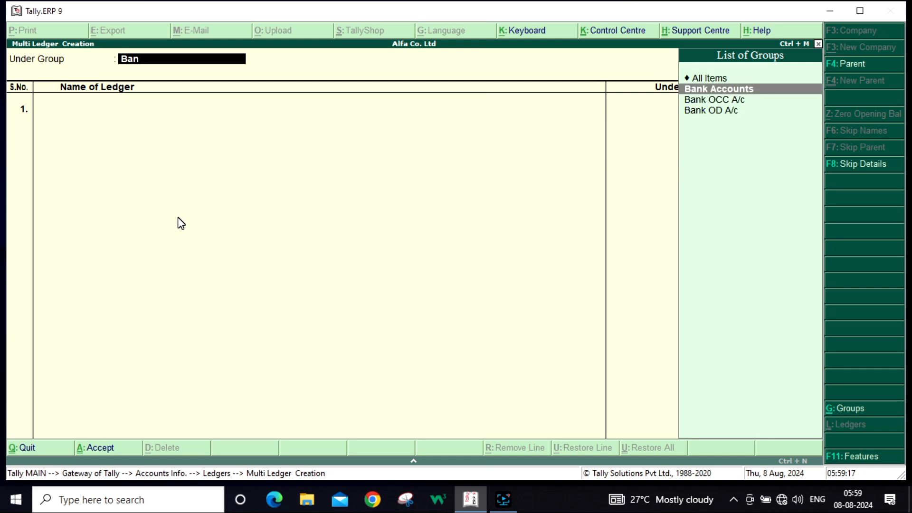
{"action": "key", "text": "Return"}
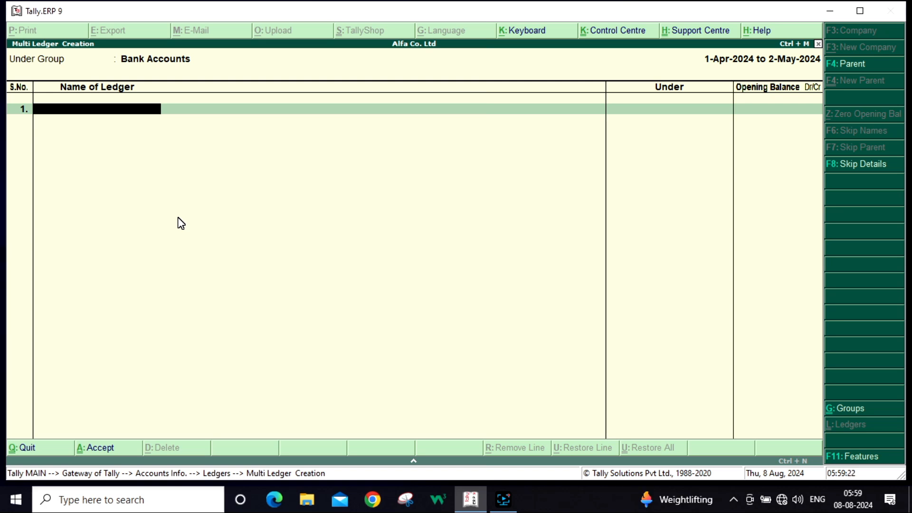
{"action": "type", "text": "Axis"}
{"action": "key", "text": "Return"}
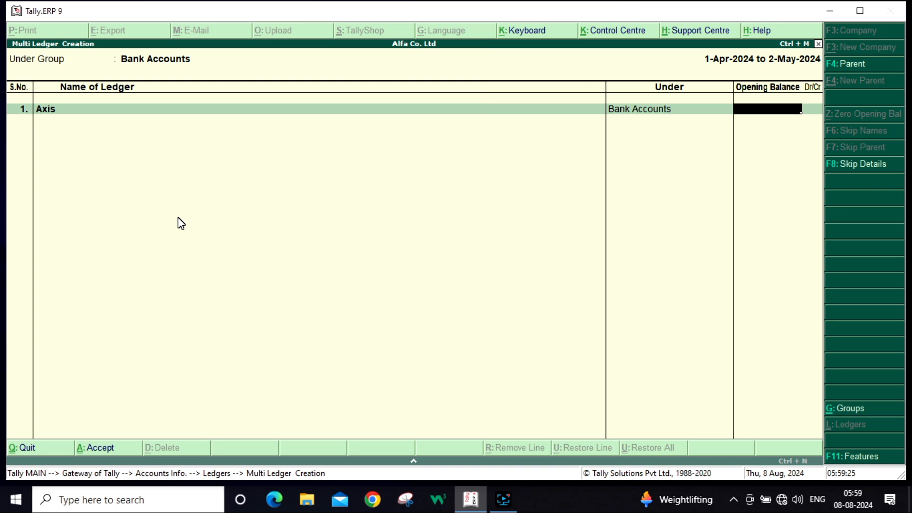
{"action": "key", "text": "BackSpace"}
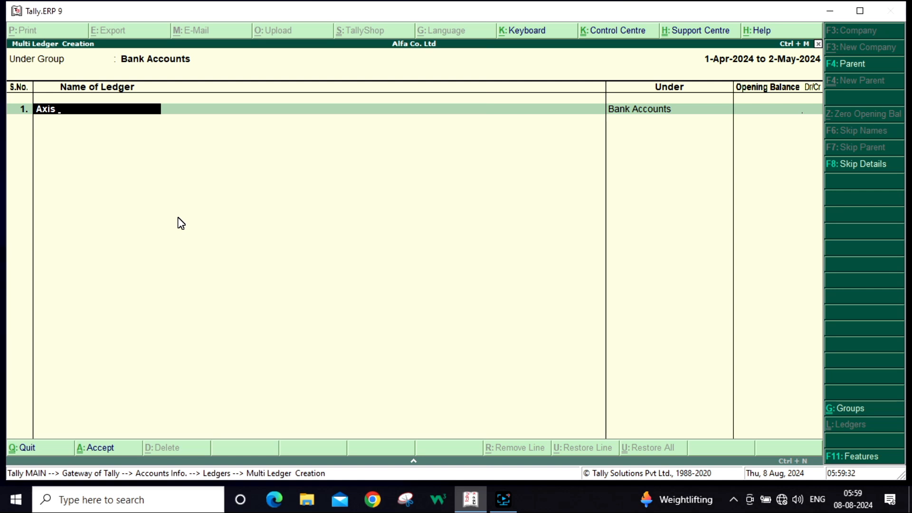
{"action": "type", "text": "Bank"}
{"action": "key", "text": "Return"}
{"action": "key", "text": "Return"}
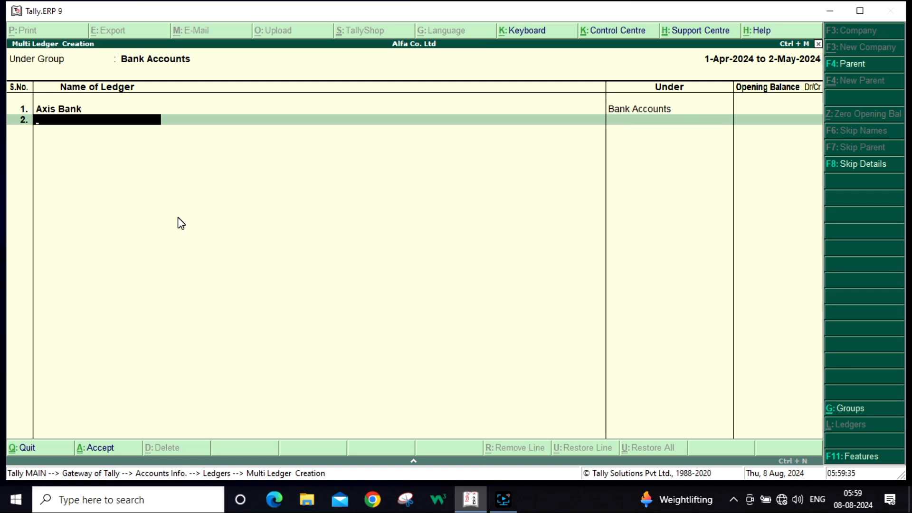
Enter State Bank and Central Bank as further ledgers without opening balances, and leave multiple ledger creation
{"action": "type", "text": "State"}
{"action": "type", "text": " Bank"}
{"action": "key", "text": "Return"}
{"action": "key", "text": "Return"}
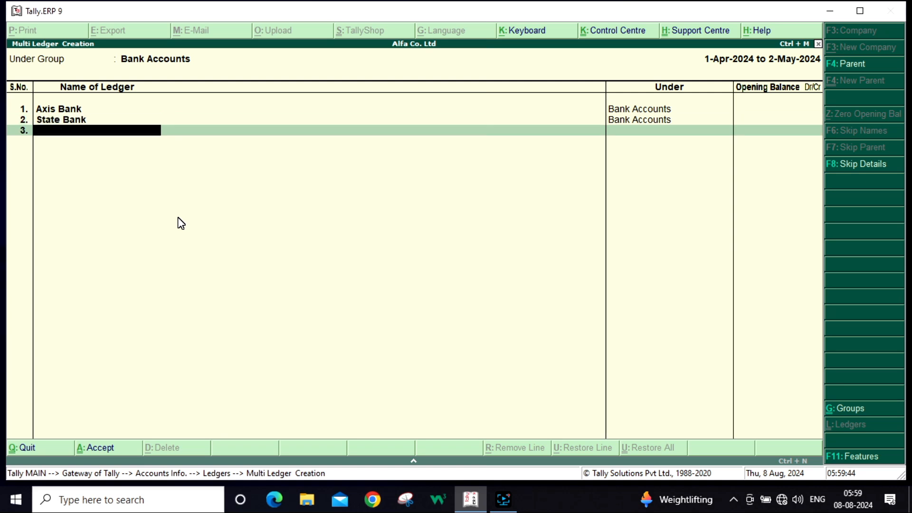
{"action": "type", "text": "Central Bank"}
{"action": "key", "text": "Return"}
{"action": "key", "text": "Return"}
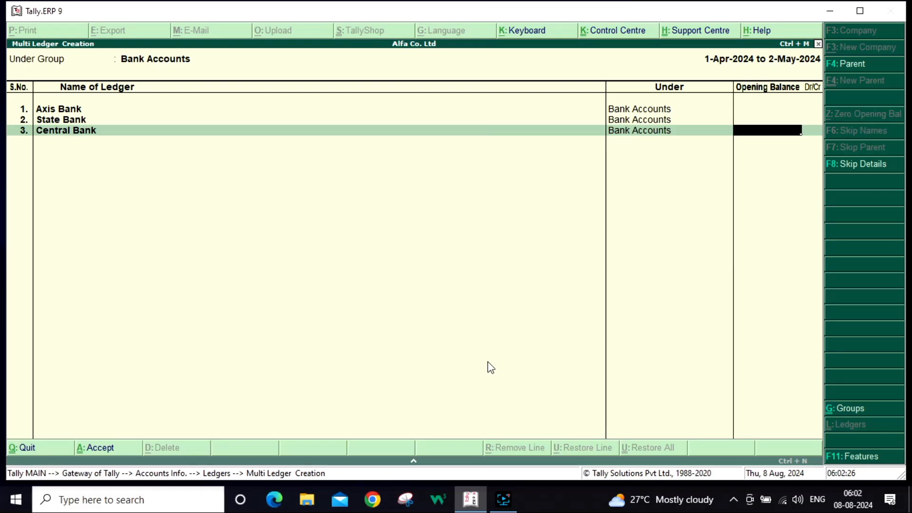
{"action": "key", "text": "Return"}
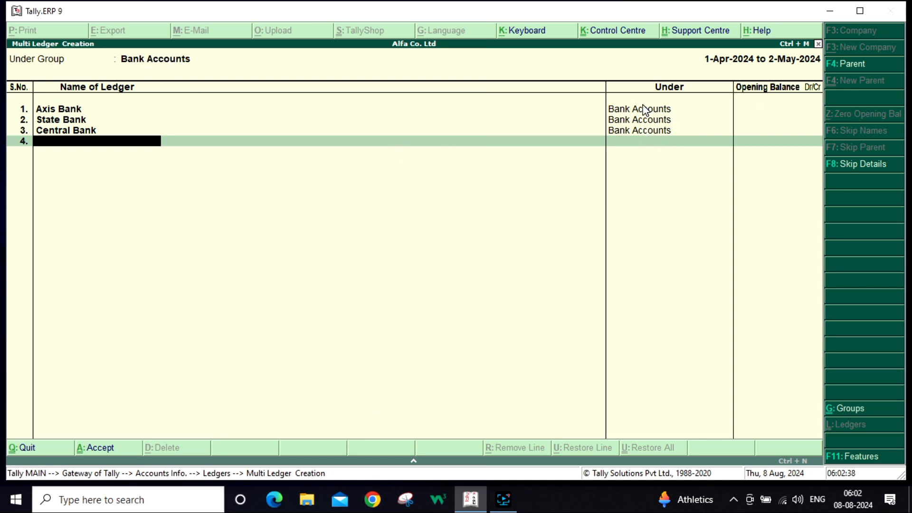
{"action": "key", "text": "ctrl+a"}
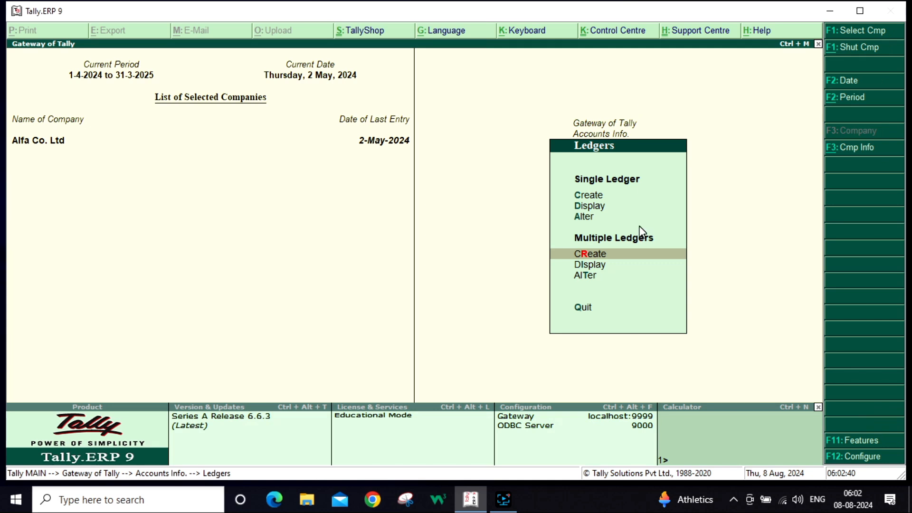
Start a ledger named Dddd in multiple ledger creation for All Items, browse its possible groups, and discard the entry
{"action": "key", "text": "Return"}
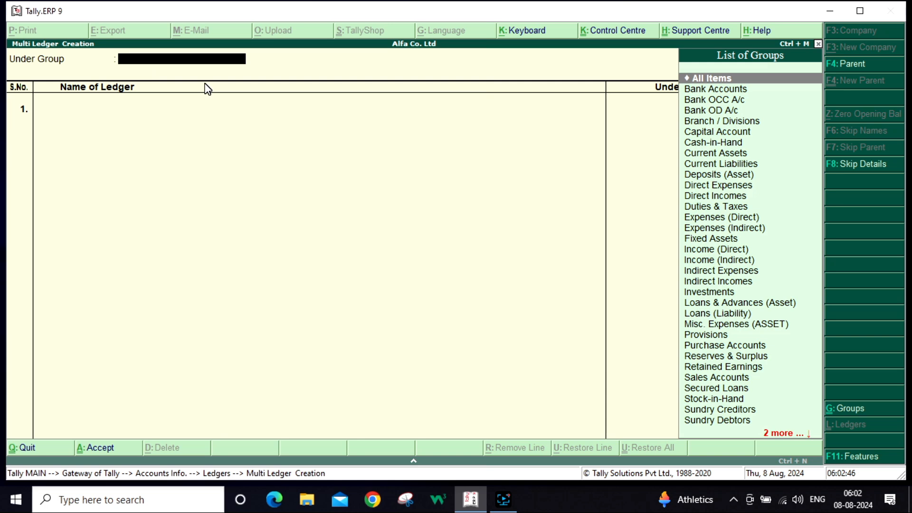
{"action": "key", "text": "Return"}
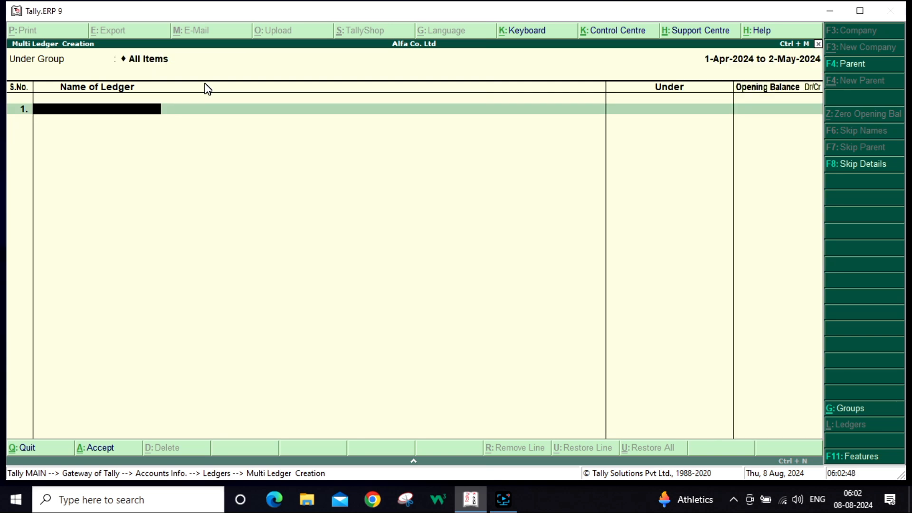
{"action": "type", "text": "Dddd"}
{"action": "key", "text": "Return"}
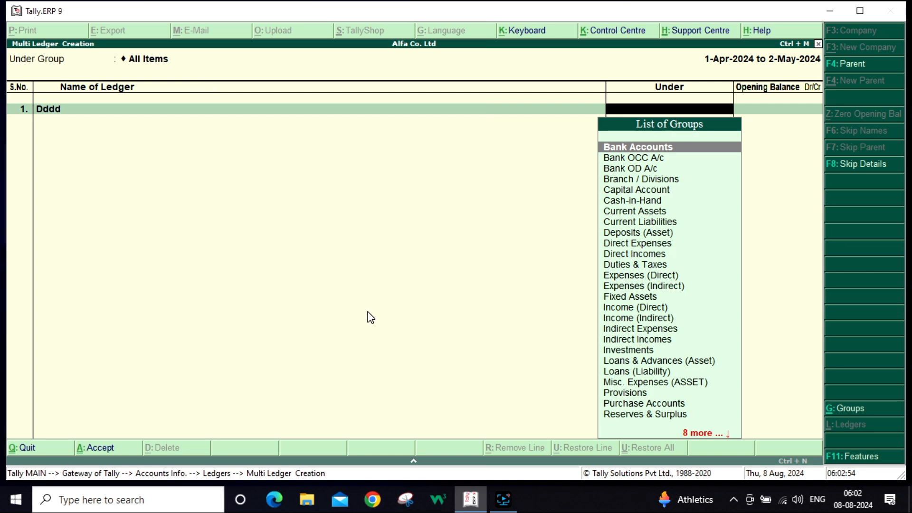
{"action": "key", "text": "Down"}
{"action": "key", "text": "Down"}
{"action": "key", "text": "Down"}
{"action": "key", "text": "Down"}
{"action": "key", "text": "Down"}
{"action": "key", "text": "Down"}
{"action": "key", "text": "Down"}
{"action": "key", "text": "Down"}
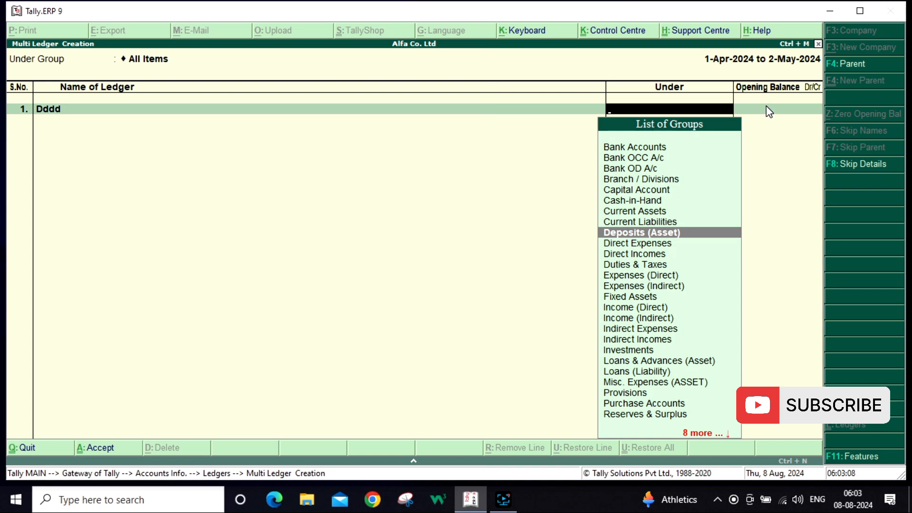
{"action": "key", "text": "Escape"}
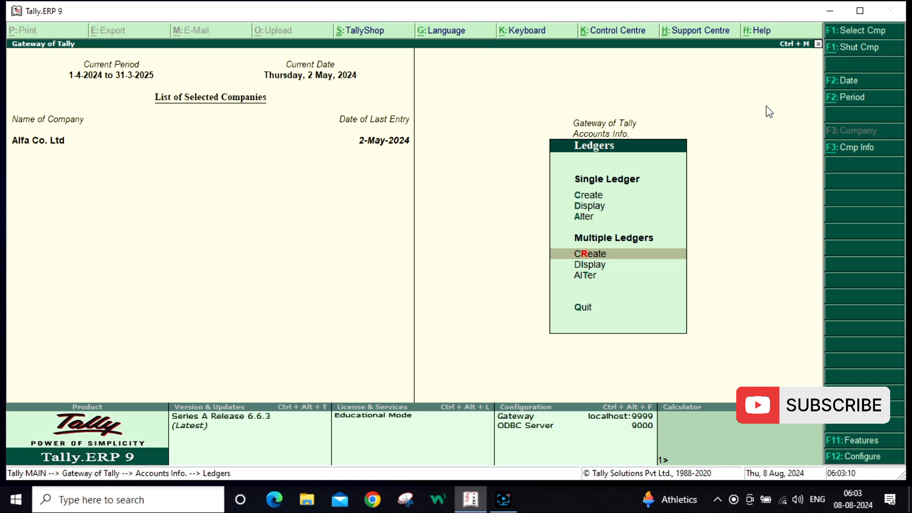
Display the multiple ledger list for All Items, review each ledger with its group, and close the list
{"action": "key", "text": "Down"}
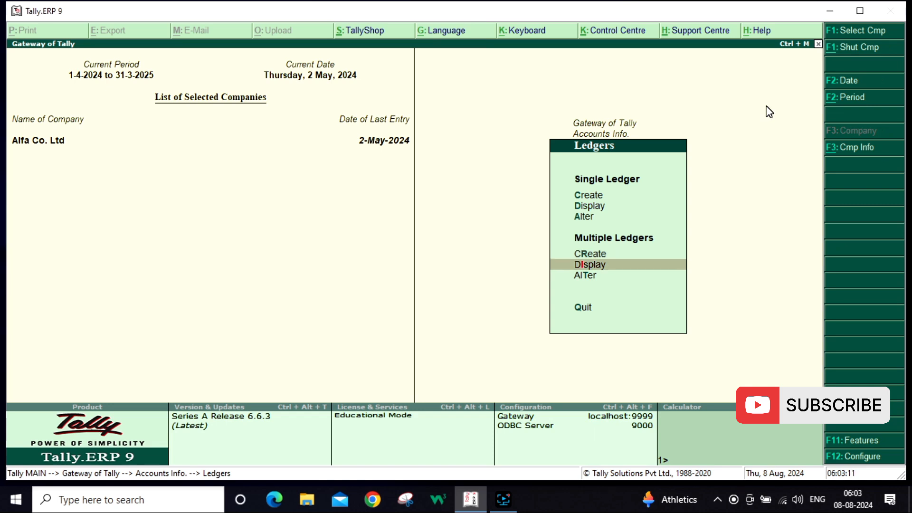
{"action": "key", "text": "Return"}
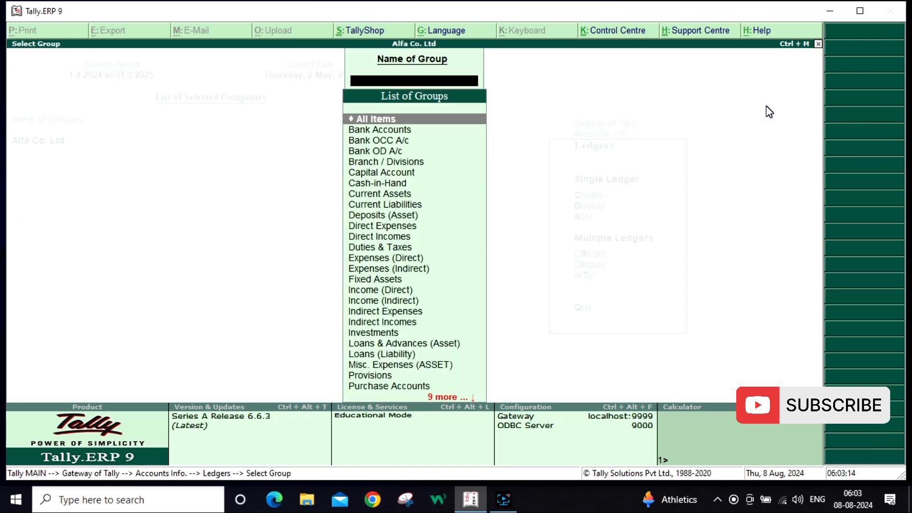
{"action": "key", "text": "Return"}
{"action": "key", "text": "Down"}
{"action": "key", "text": "Down"}
{"action": "key", "text": "Down"}
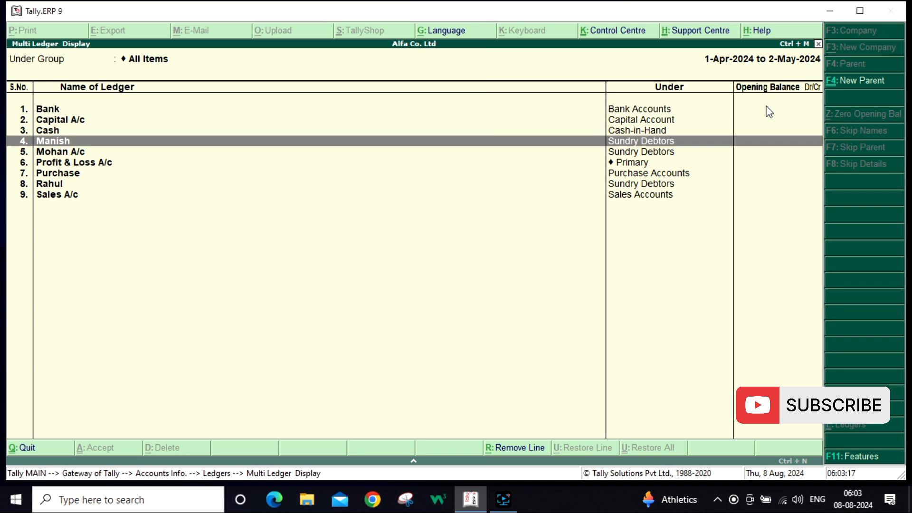
{"action": "key", "text": "Down"}
{"action": "key", "text": "Down"}
{"action": "key", "text": "Down"}
{"action": "key", "text": "Down"}
{"action": "key", "text": "Down"}
{"action": "key", "text": "Home"}
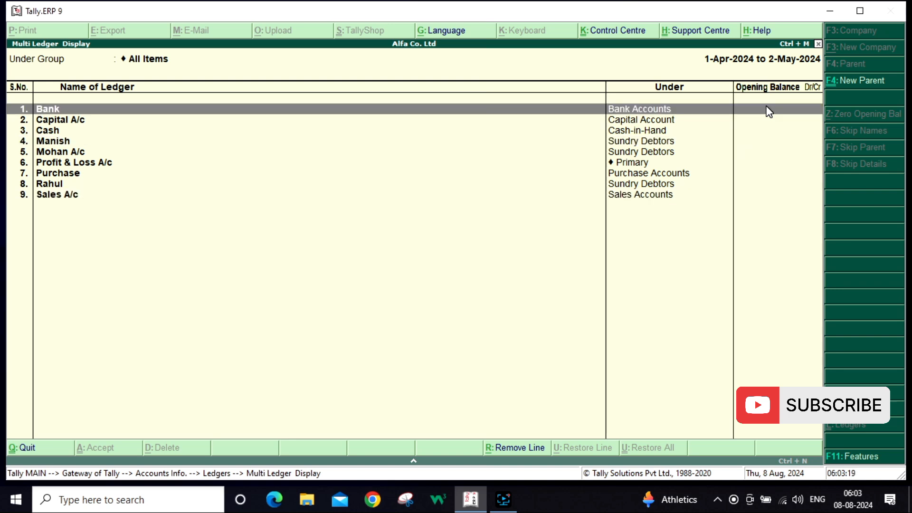
{"action": "key", "text": "Down"}
{"action": "key", "text": "Down"}
{"action": "key", "text": "Down"}
{"action": "key", "text": "Escape"}
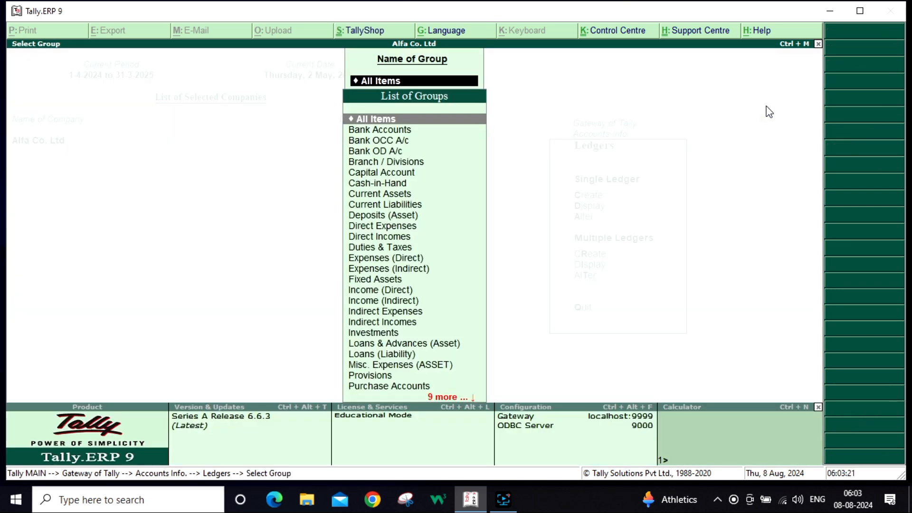
{"action": "key", "text": "Escape"}
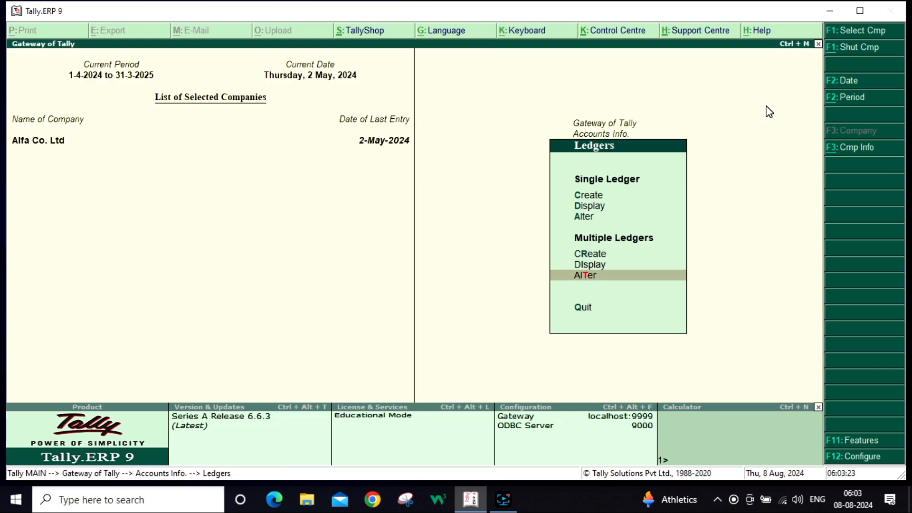
Open multiple ledger alteration for All Items and rename the Bank ledger to Bank Account
{"action": "key", "text": "Return"}
{"action": "key", "text": "Return"}
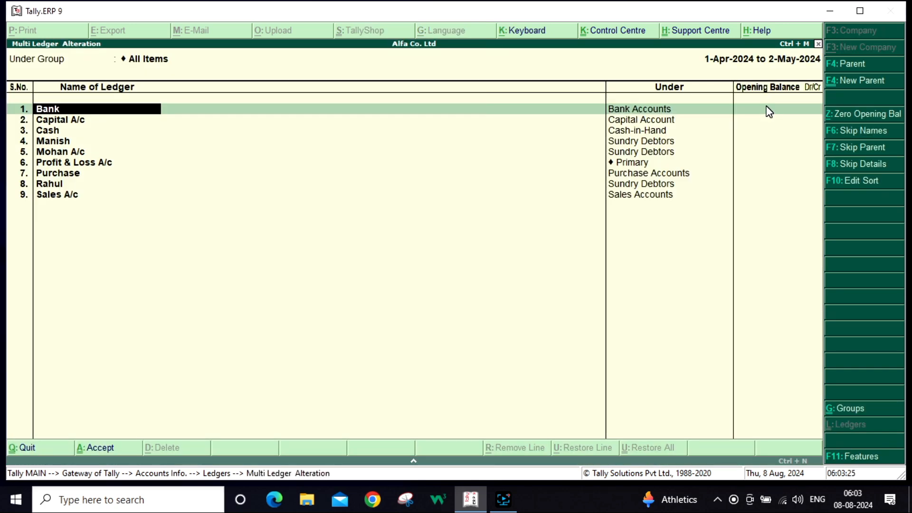
{"action": "key", "text": "Return"}
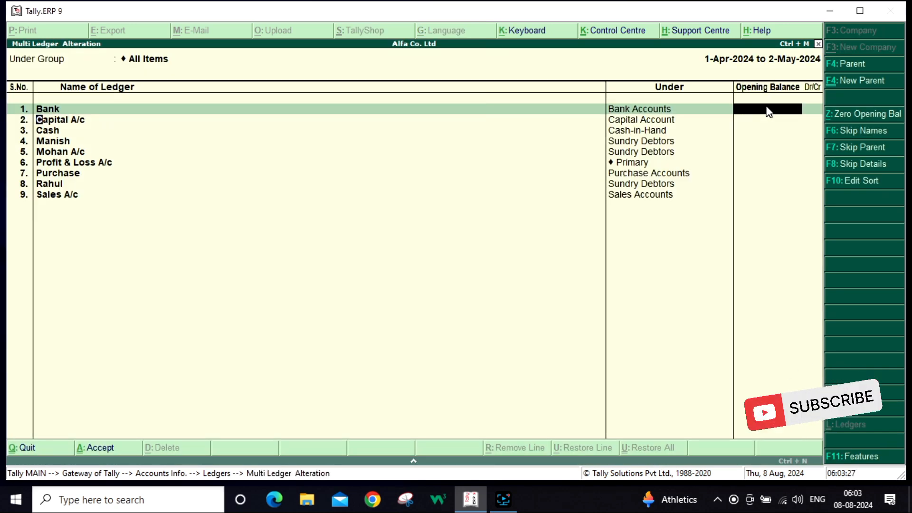
{"action": "key", "text": "Return"}
{"action": "left_click", "coordinate": [766, 106]}
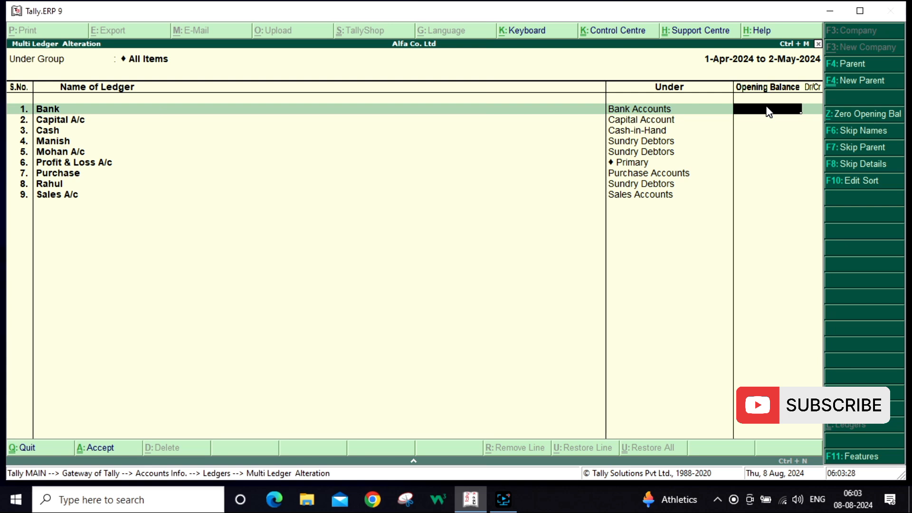
{"action": "key", "text": "BackSpace"}
{"action": "key", "text": "BackSpace"}
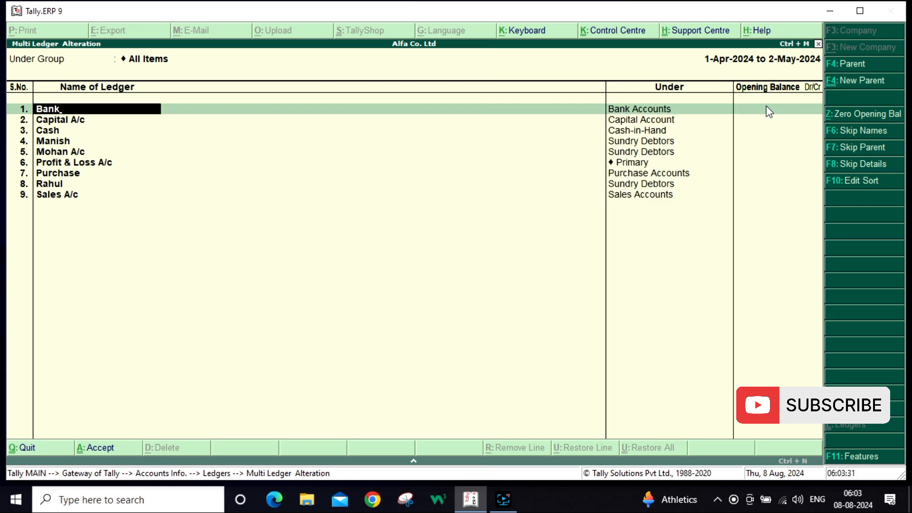
{"action": "type", "text": "Account"}
{"action": "key", "text": "Return"}
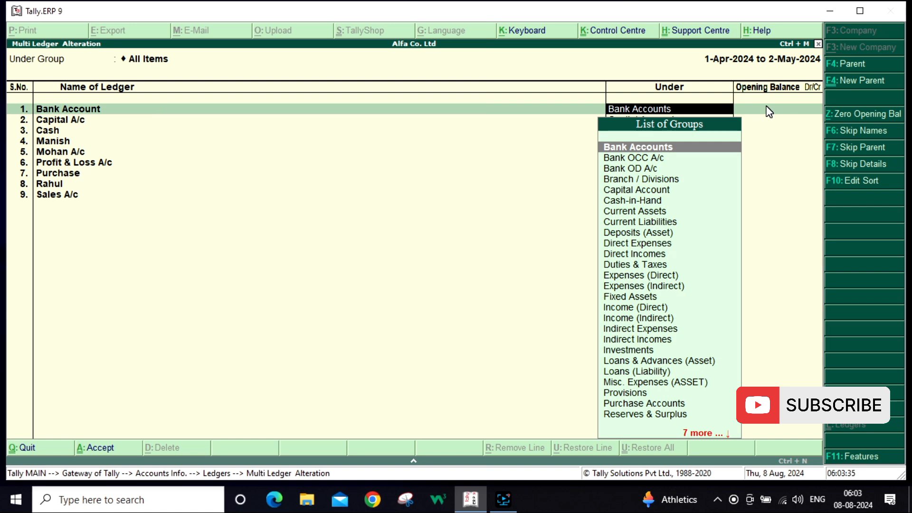
Keep the Bank Accounts group and all remaining ledger rows as they are, and accept the multiple ledger alteration
{"action": "key", "text": "Return"}
{"action": "key", "text": "Return"}
{"action": "key", "text": "Return"}
{"action": "key", "text": "Return"}
{"action": "key", "text": "Return"}
{"action": "key", "text": "Return"}
{"action": "key", "text": "Return"}
{"action": "key", "text": "Return"}
{"action": "key", "text": "Return"}
{"action": "key", "text": "Return"}
{"action": "key", "text": "Return"}
{"action": "key", "text": "Return"}
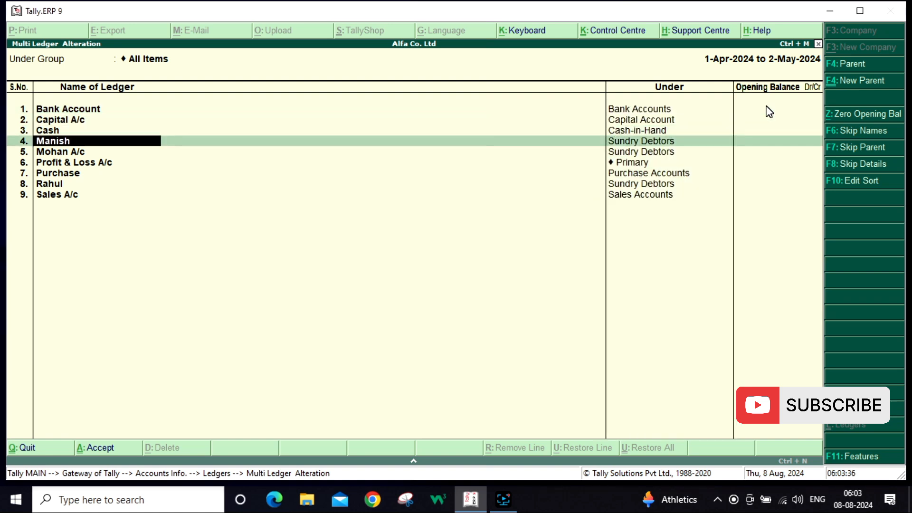
{"action": "key", "text": "Return"}
{"action": "key", "text": "Return"}
{"action": "key", "text": "Return"}
{"action": "key", "text": "Return"}
{"action": "key", "text": "Return"}
{"action": "key", "text": "Return"}
{"action": "key", "text": "Return"}
{"action": "key", "text": "Return"}
{"action": "key", "text": "Return"}
{"action": "key", "text": "Return"}
{"action": "key", "text": "Return"}
{"action": "key", "text": "Return"}
{"action": "key", "text": "Return"}
{"action": "key", "text": "Return"}
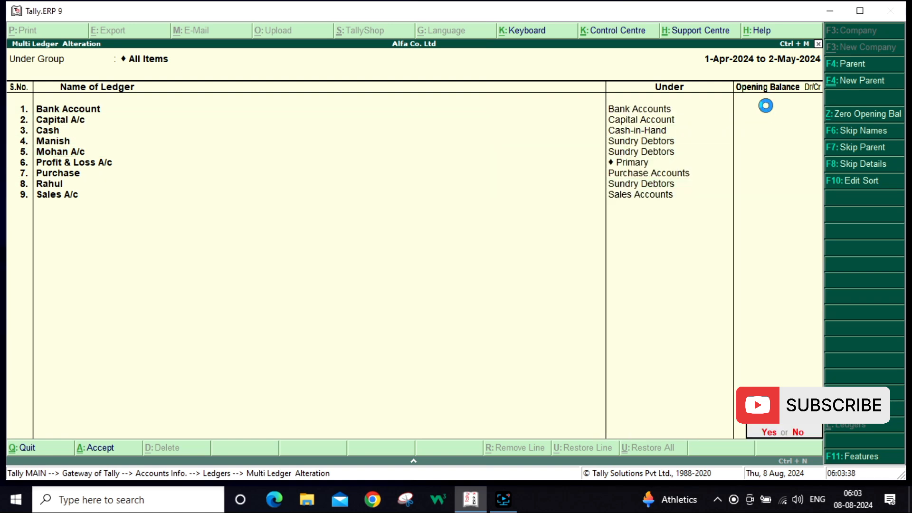
{"action": "key", "text": "Return"}
Display the multiple ledger list for All Items to check the Bank Account ledger's name, and return to the Gateway of Tally
{"action": "key", "text": "BackSpace"}
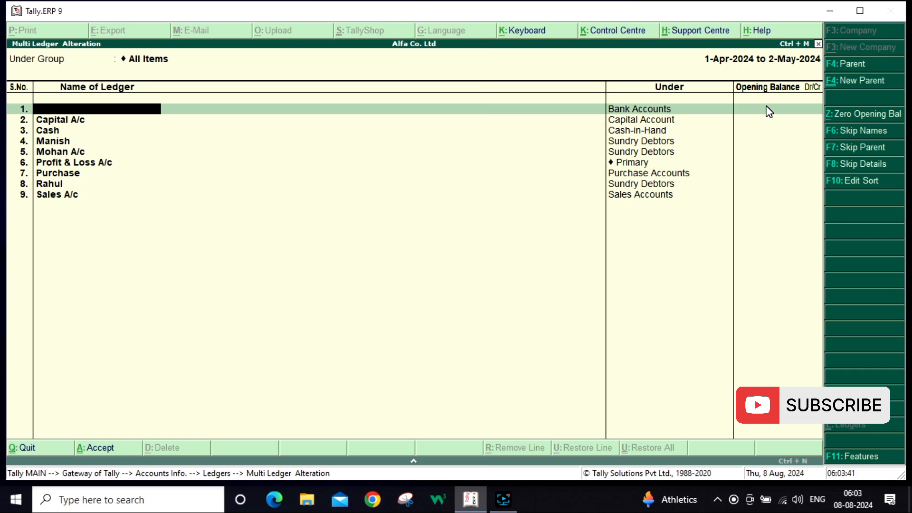
{"action": "key", "text": "Escape"}
{"action": "key", "text": "Escape"}
{"action": "key", "text": "Up"}
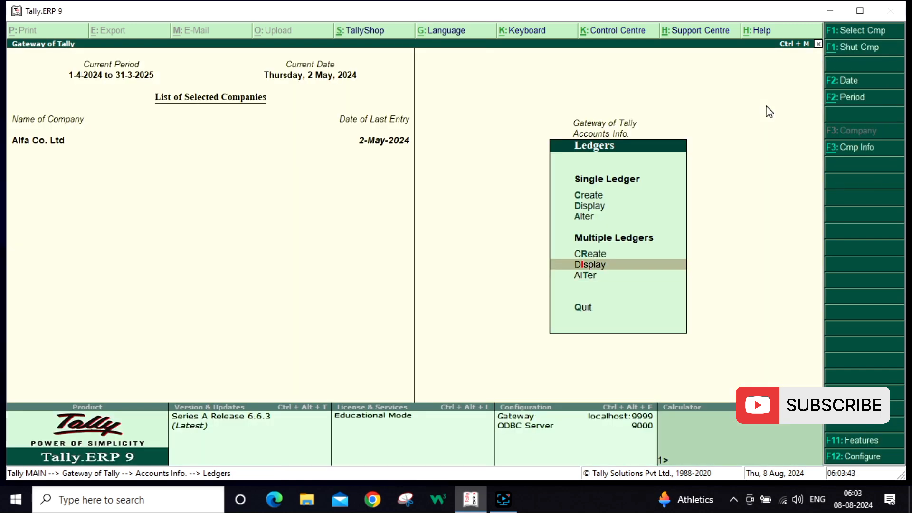
{"action": "key", "text": "Return"}
{"action": "key", "text": "backslash"}
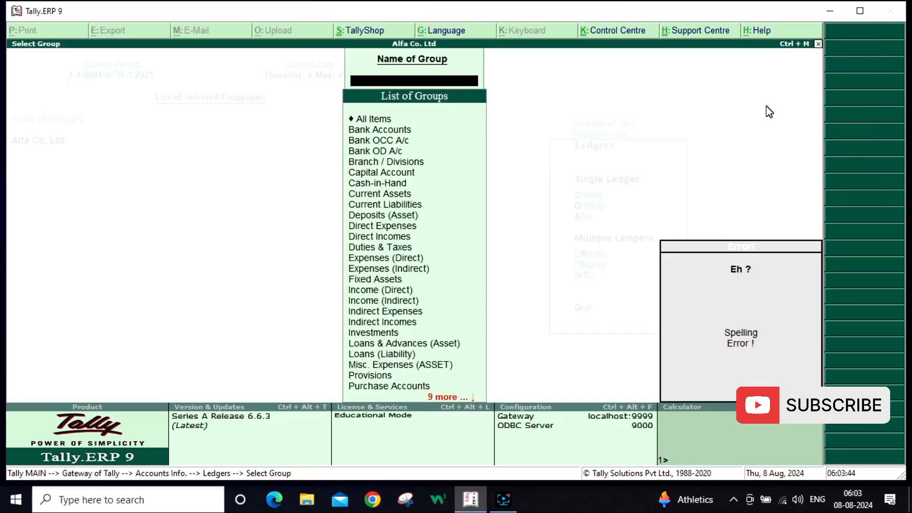
{"action": "key", "text": "Return"}
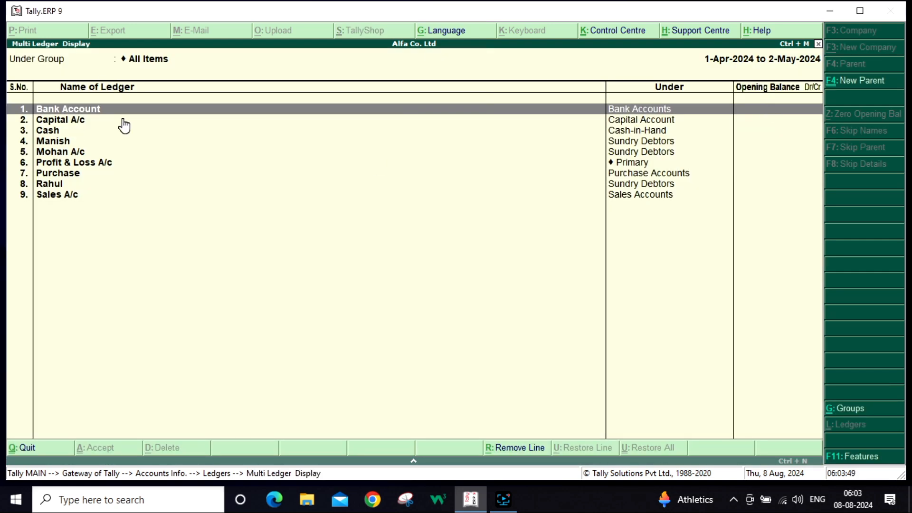
{"action": "key", "text": "Escape"}
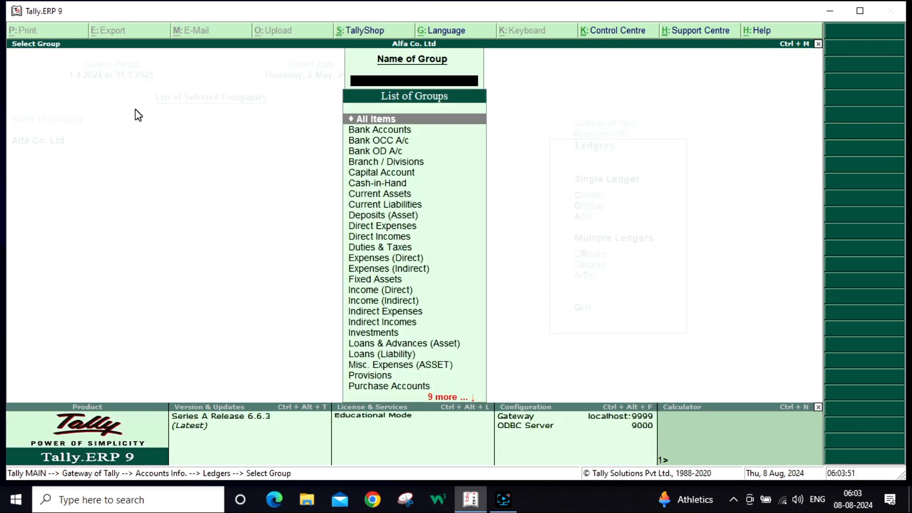
{"action": "key", "text": "Escape"}
{"action": "key", "text": "Escape"}
{"action": "key", "text": "Escape"}
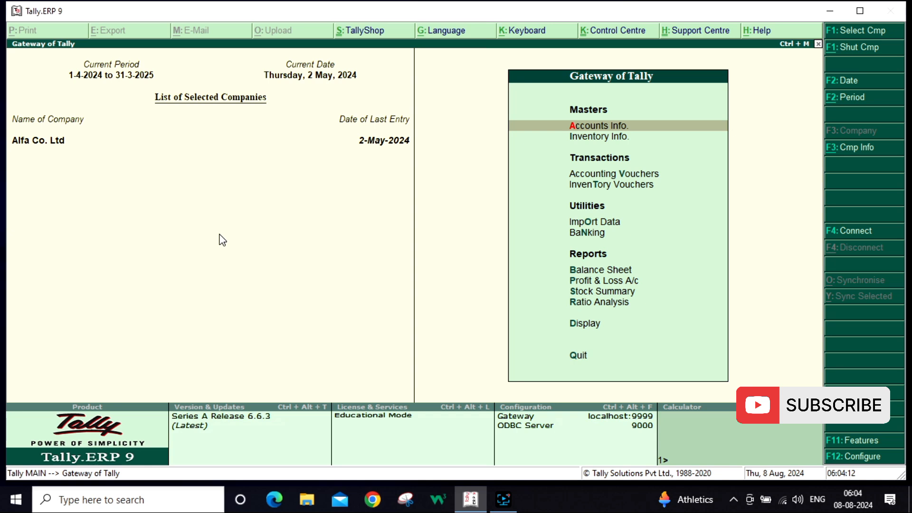
Start a payment accounting voucher, debit the customer ledger listed just after Capital A/c with 11, and begin the credit line
{"action": "key", "text": "Down"}
{"action": "key", "text": "Down"}
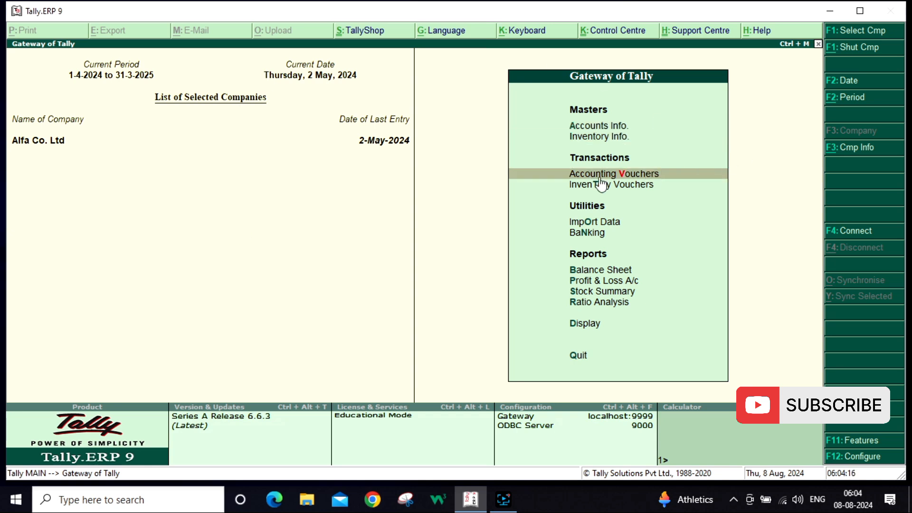
{"action": "left_click", "coordinate": [621, 177]}
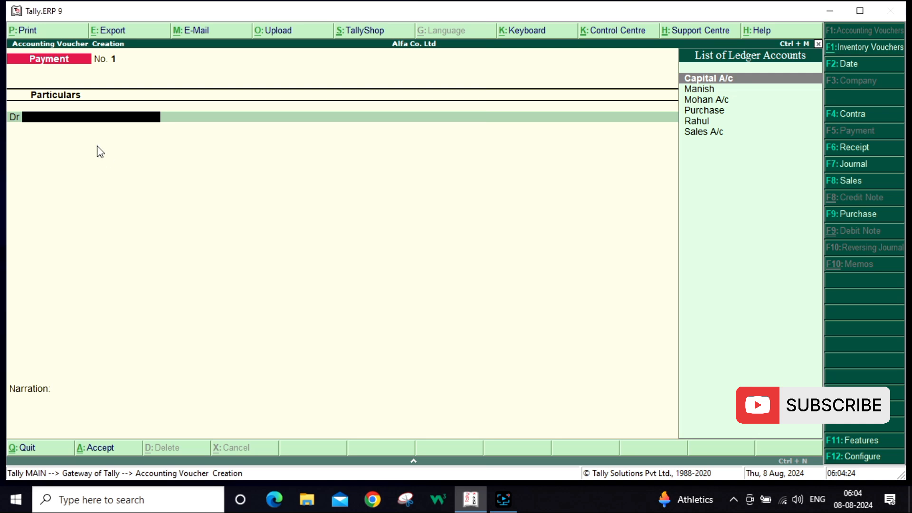
{"action": "key", "text": "Down"}
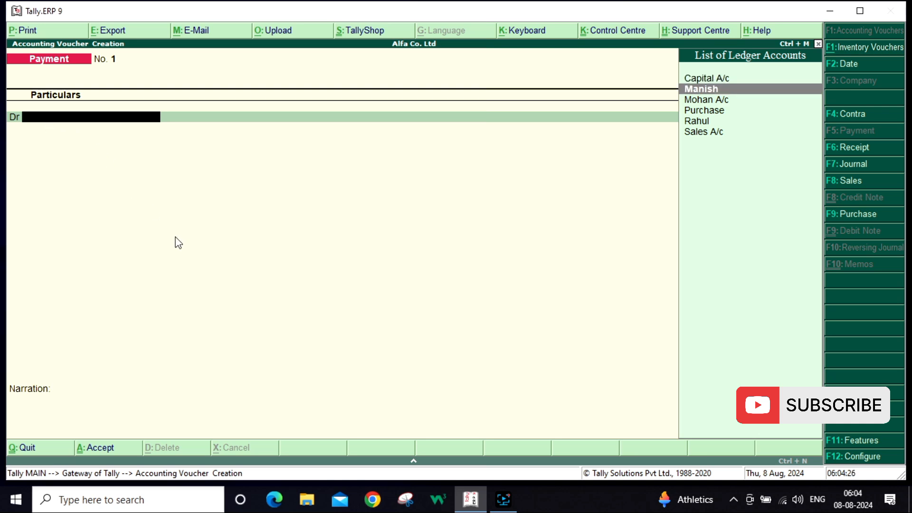
{"action": "key", "text": "Return"}
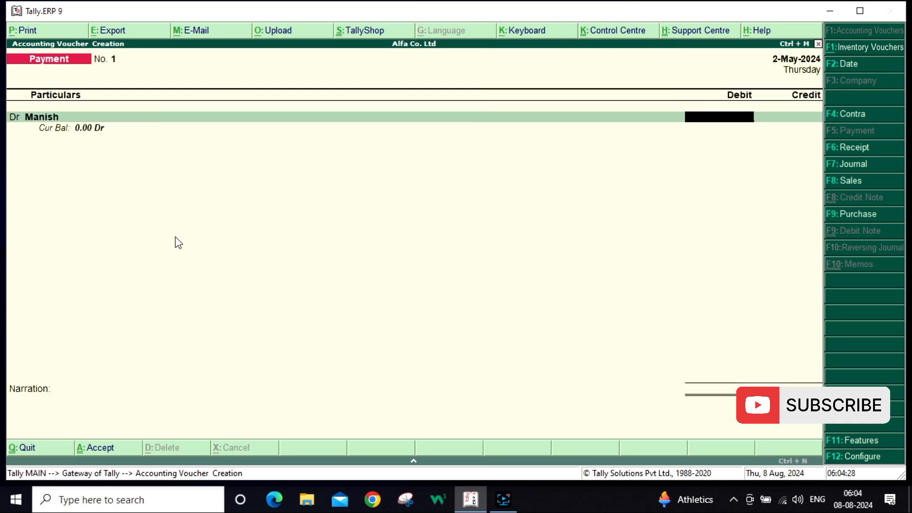
{"action": "type", "text": "11"}
{"action": "key", "text": "Return"}
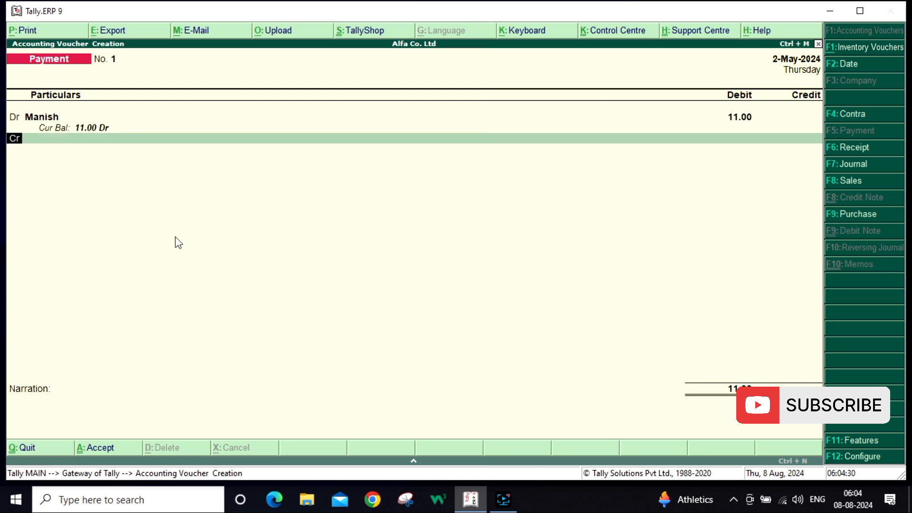
{"action": "key", "text": "Return"}
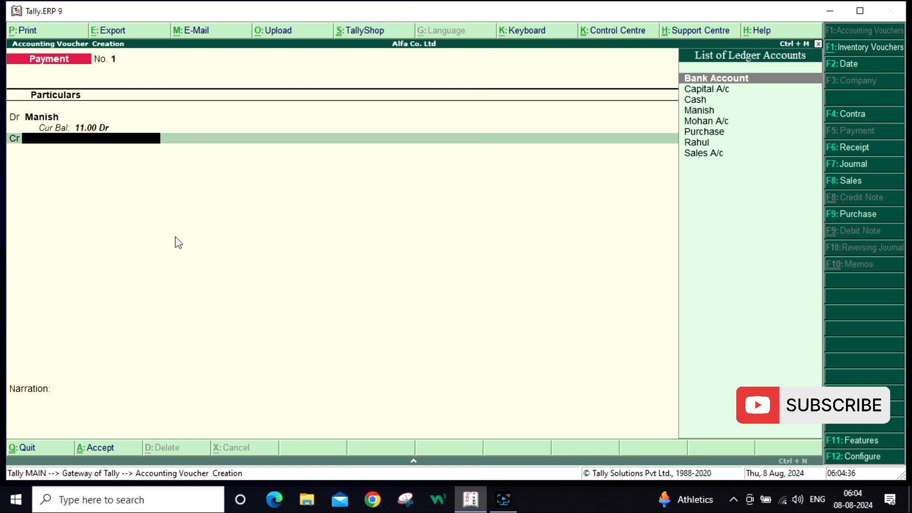
Start creating a secondary ledger named Ss under the Investments group from within the payment voucher's credit line
{"action": "key", "text": "alt+c"}
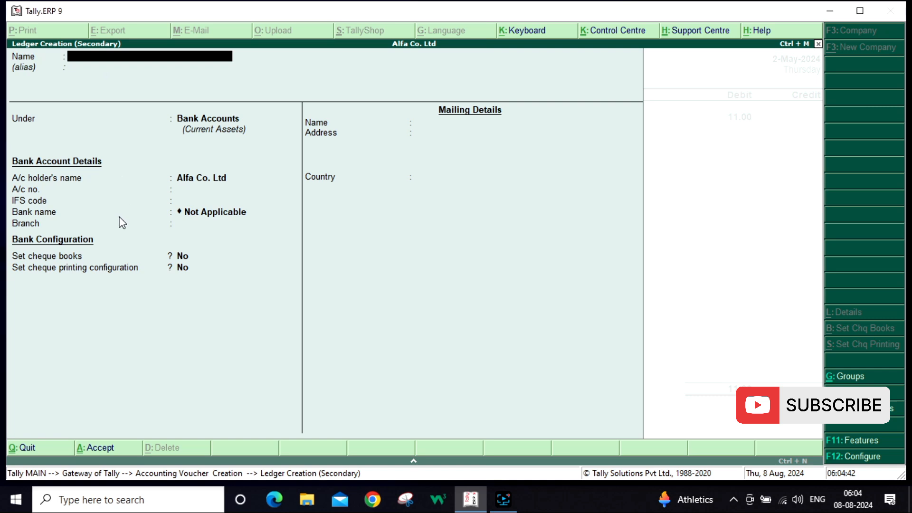
{"action": "type", "text": "Ss"}
{"action": "key", "text": "Return"}
{"action": "key", "text": "Return"}
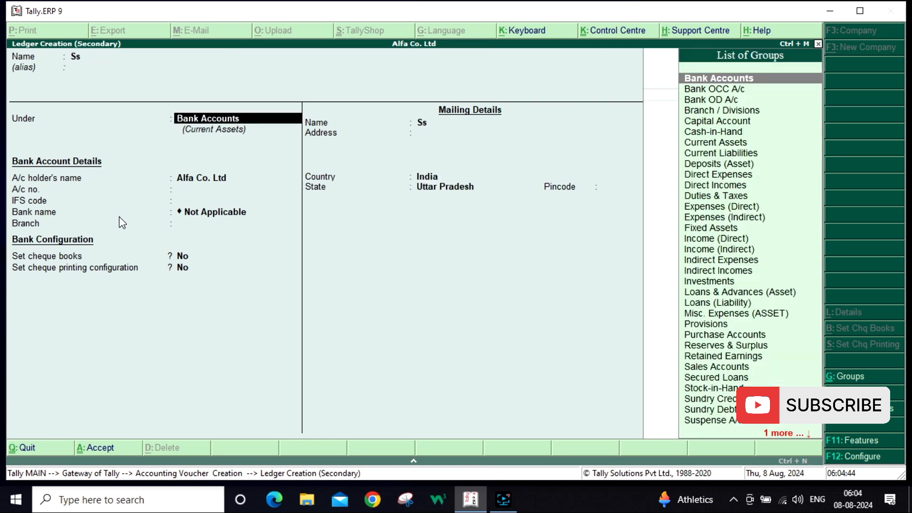
{"action": "key", "text": "Down"}
{"action": "key", "text": "Down"}
{"action": "key", "text": "Down"}
{"action": "key", "text": "Down"}
{"action": "key", "text": "Down"}
{"action": "key", "text": "Down"}
{"action": "key", "text": "Down"}
{"action": "key", "text": "Down"}
{"action": "key", "text": "Down"}
{"action": "key", "text": "Down"}
{"action": "key", "text": "Down"}
{"action": "key", "text": "Down"}
{"action": "key", "text": "Down"}
{"action": "key", "text": "Down"}
{"action": "key", "text": "Down"}
{"action": "key", "text": "Down"}
{"action": "key", "text": "Down"}
{"action": "key", "text": "Down"}
{"action": "key", "text": "Down"}
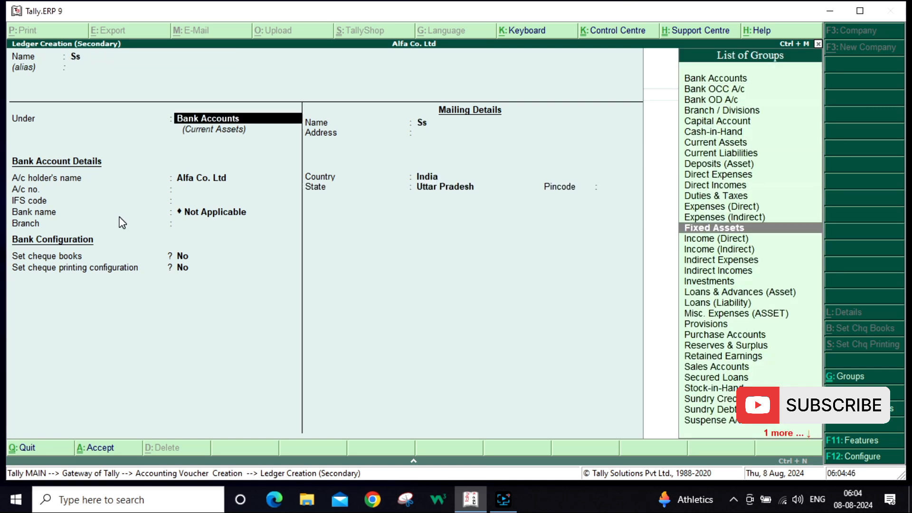
{"action": "key", "text": "Return"}
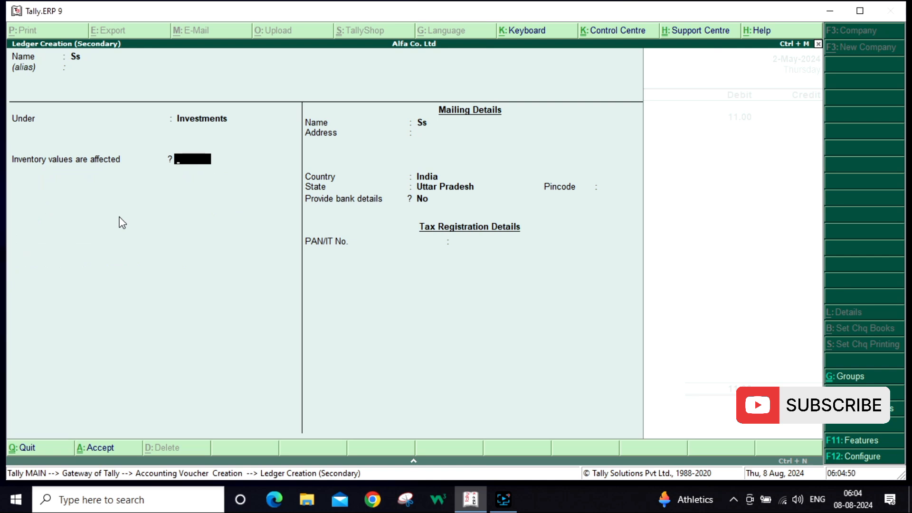
Discard the secondary ledger and the unfinished payment voucher, and return to the Gateway of Tally
{"action": "key", "text": "Escape"}
{"action": "key", "text": "y"}
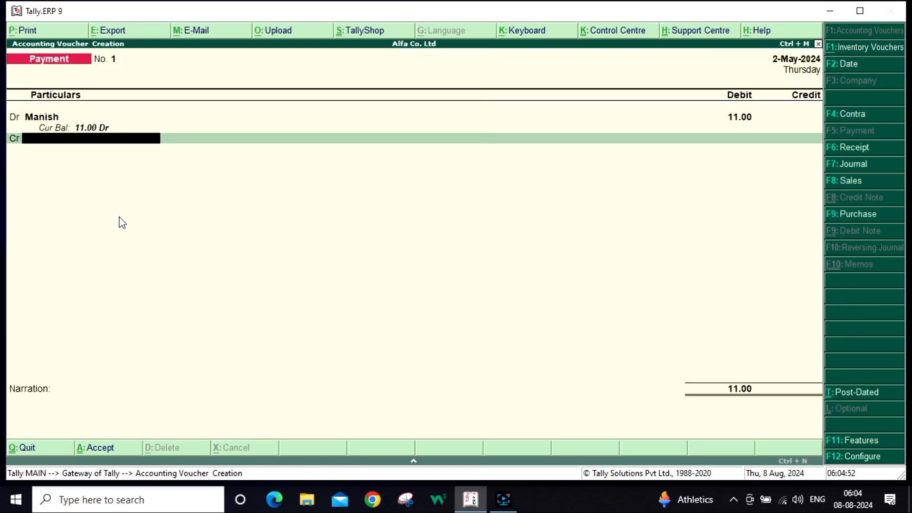
{"action": "key", "text": "Escape"}
{"action": "key", "text": "y"}
{"action": "key", "text": "Escape"}
{"action": "key", "text": "n"}
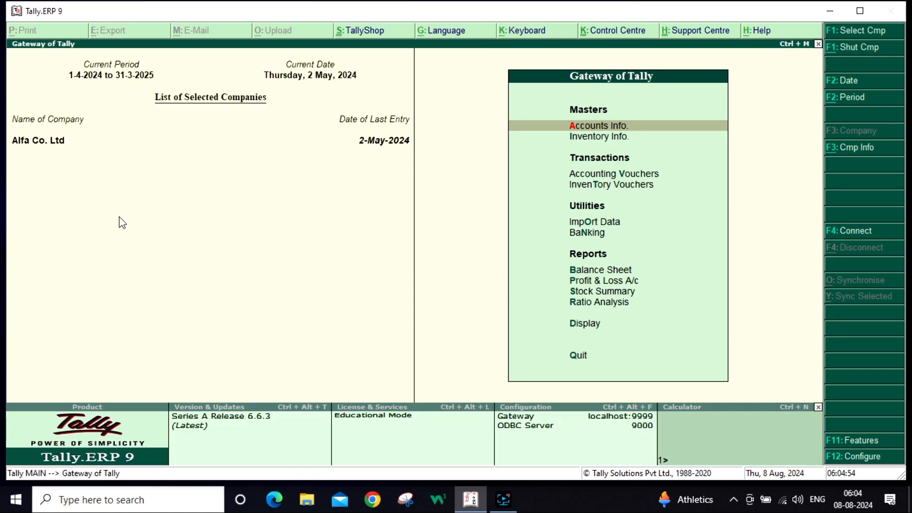
{"action": "key", "text": "Up"}
{"action": "key", "text": "Down"}
{"action": "key", "text": "Return"}
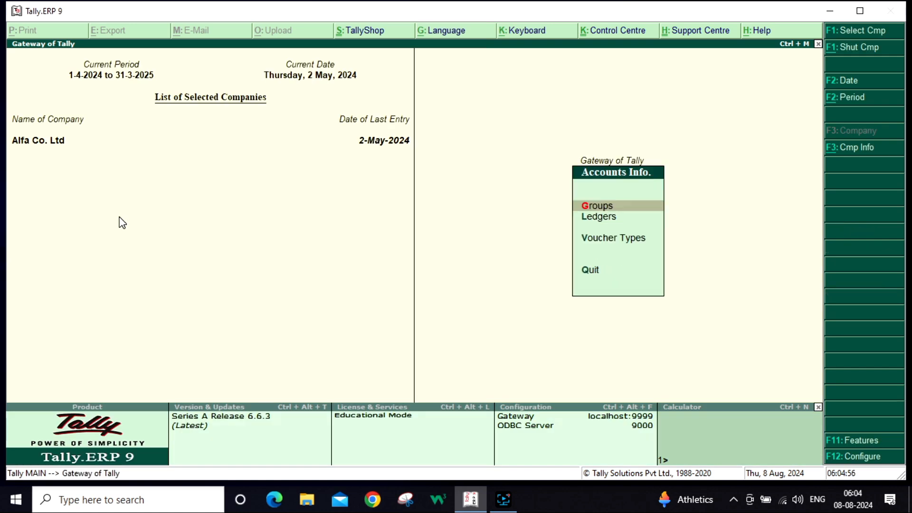
{"action": "key", "text": "Down"}
{"action": "key", "text": "Return"}
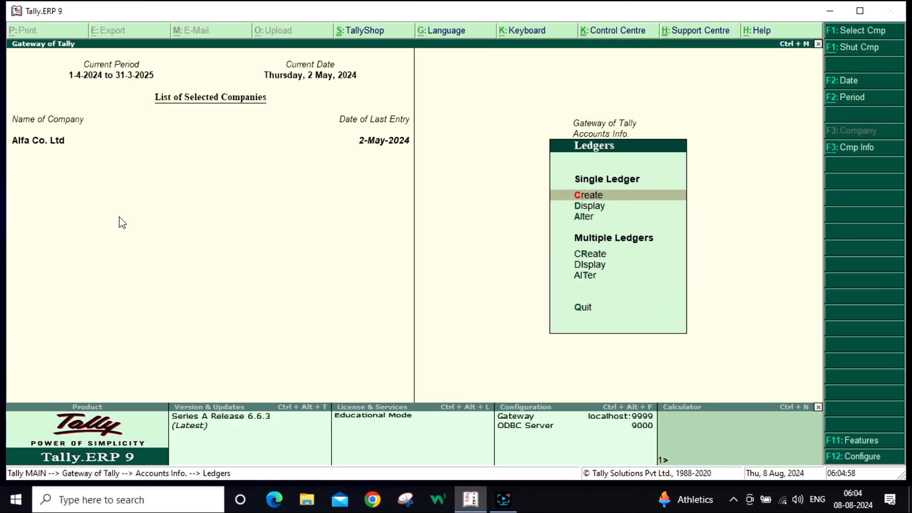
{"action": "key", "text": "Escape"}
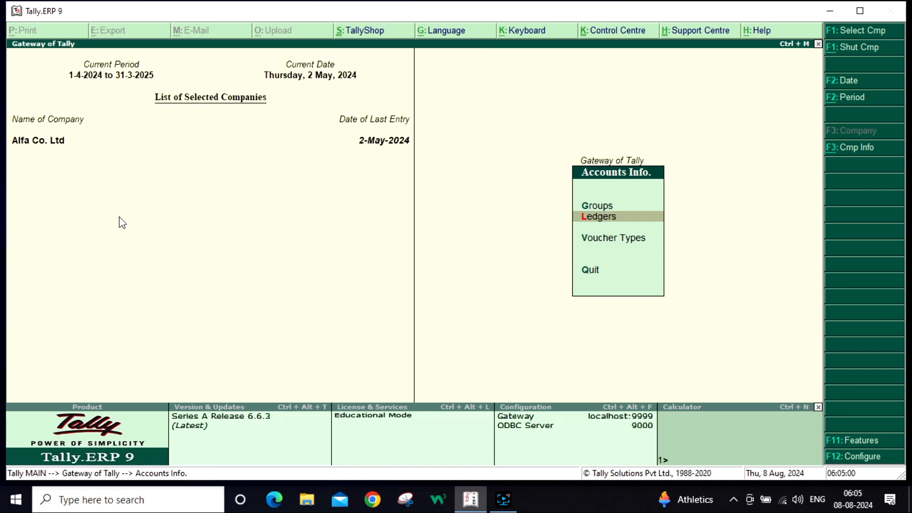